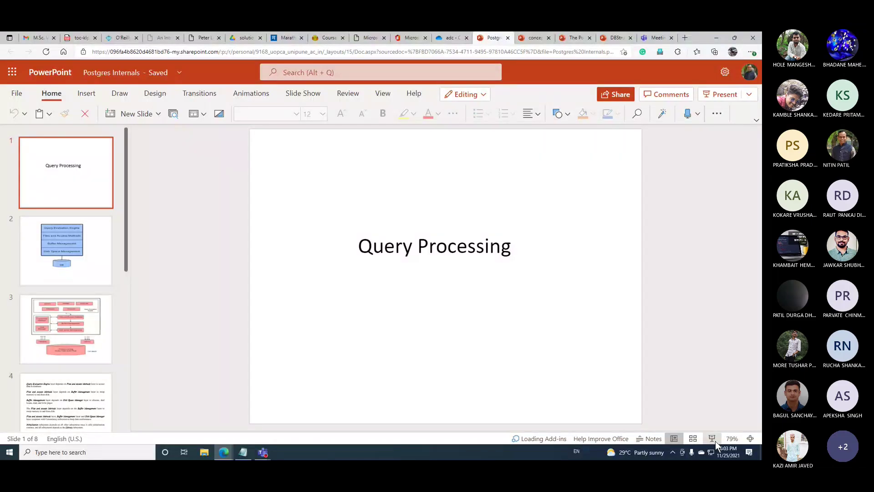
Start the Postgres Internals slideshow full screen from the 'Query Processing' title slide.
click(713, 438)
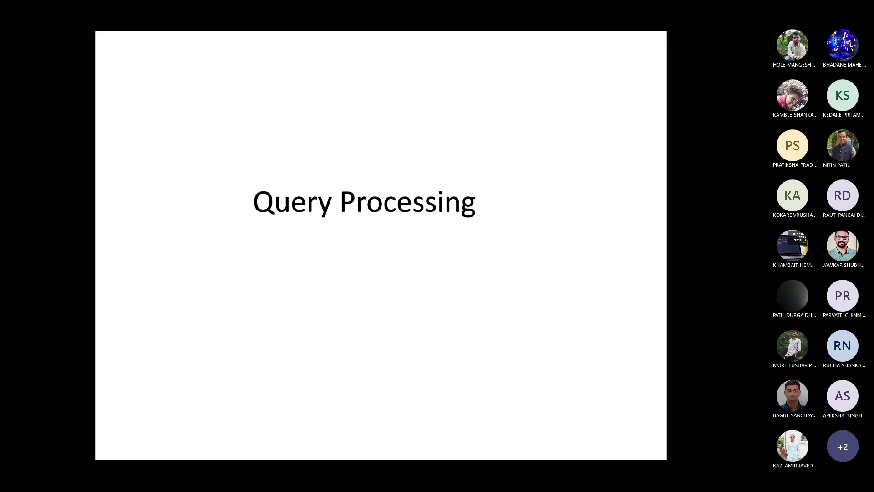
Switch from the slideshow to the Microsoft Teams meeting window.
key(alt+Tab)
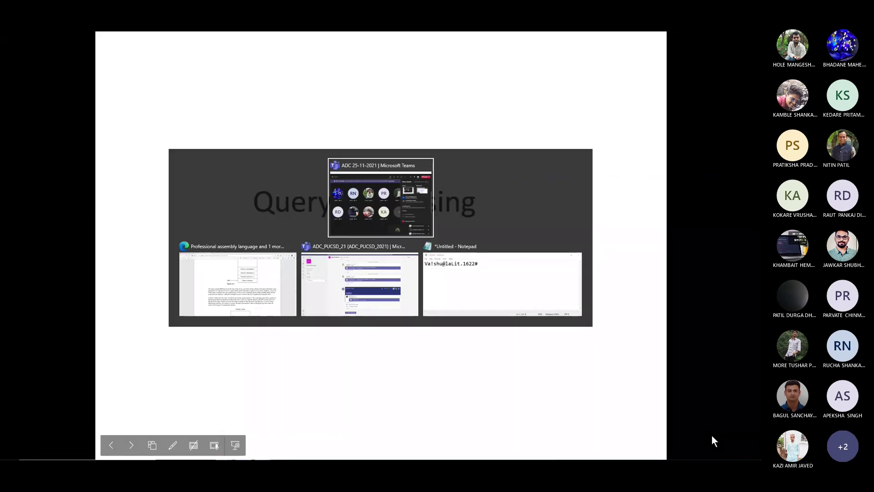
key(alt+Tab)
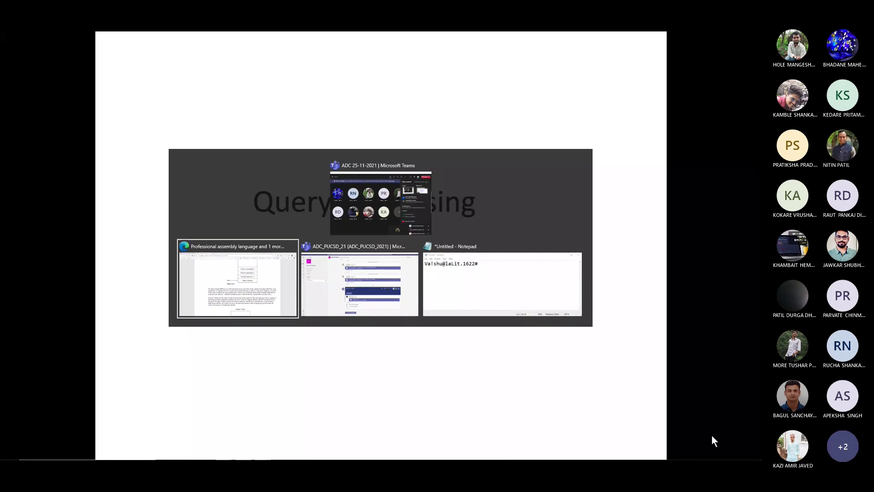
key(Tab)
key(Tab)
key(Tab)
key(alt)
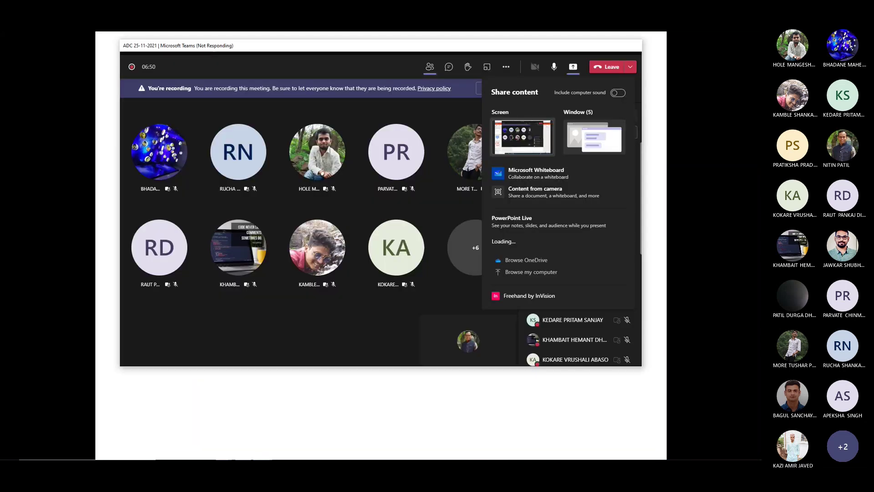
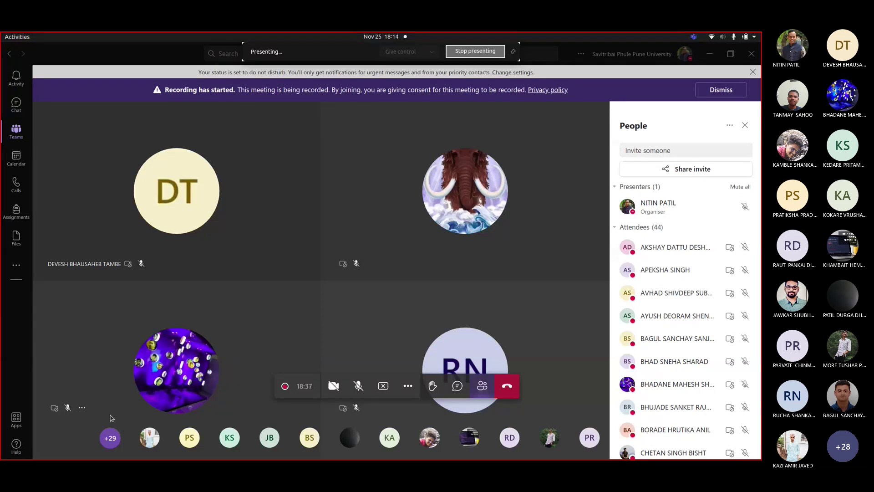
Switch from the Teams meeting to the terminal window showing the psql prompt.
key(alt+Tab)
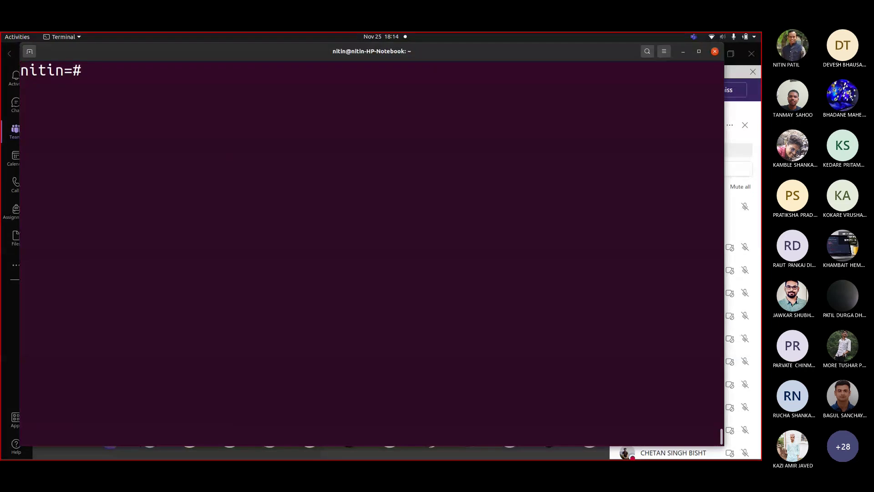
text(\)
Query the y value from table x.
key(BackSpace)
text(select y fro)
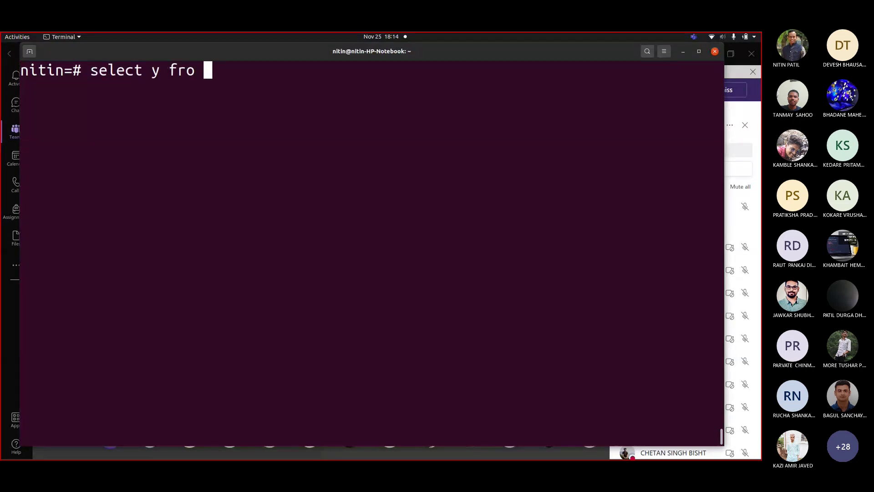
text(m x)
key(Tab)
key(Tab)
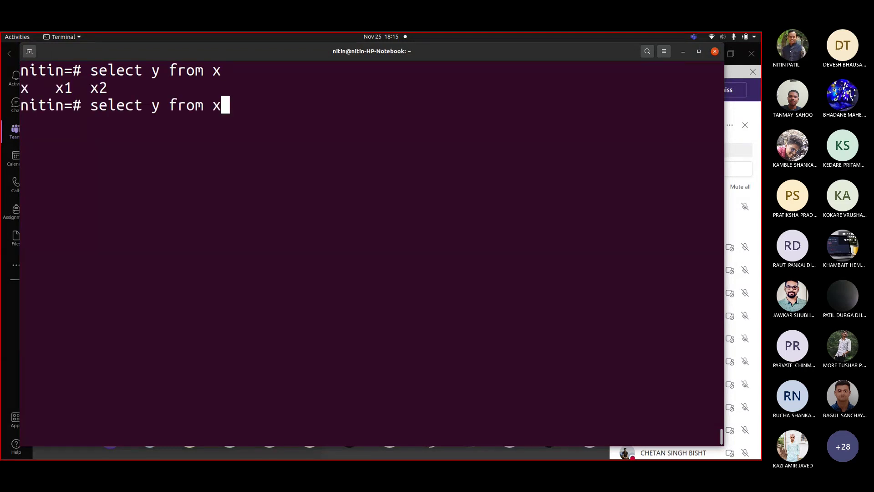
text(;)
key(Return)
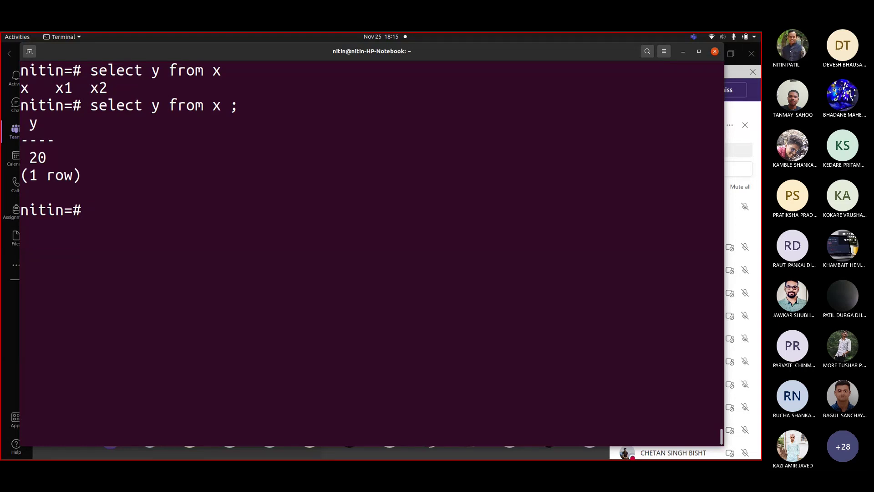
text(select )
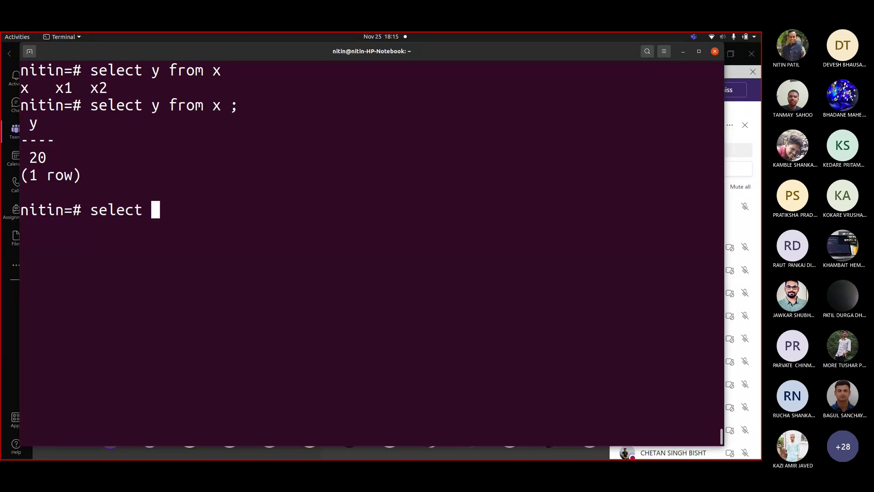
text(attname from pg_attr)
Start a pg_attribute query, then cancel it unfinished with Ctrl+C.
key(Tab)
text(where )
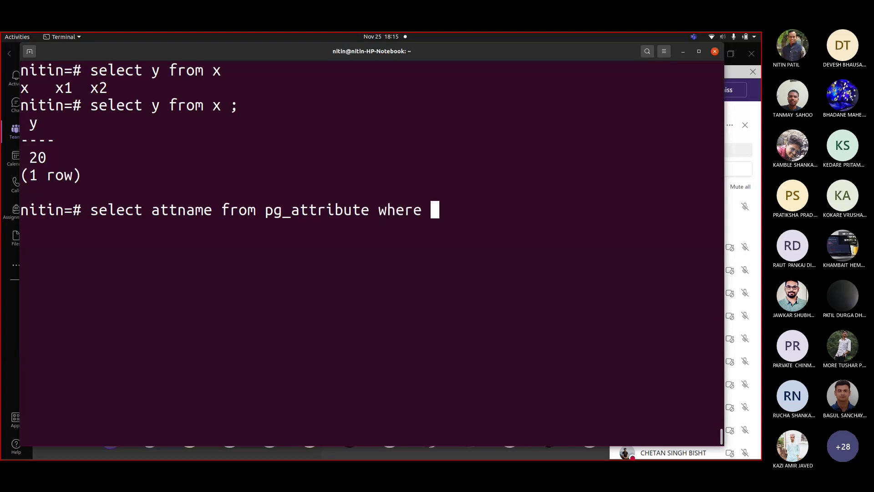
text(re)
key(BackSpace)
key(Tab)
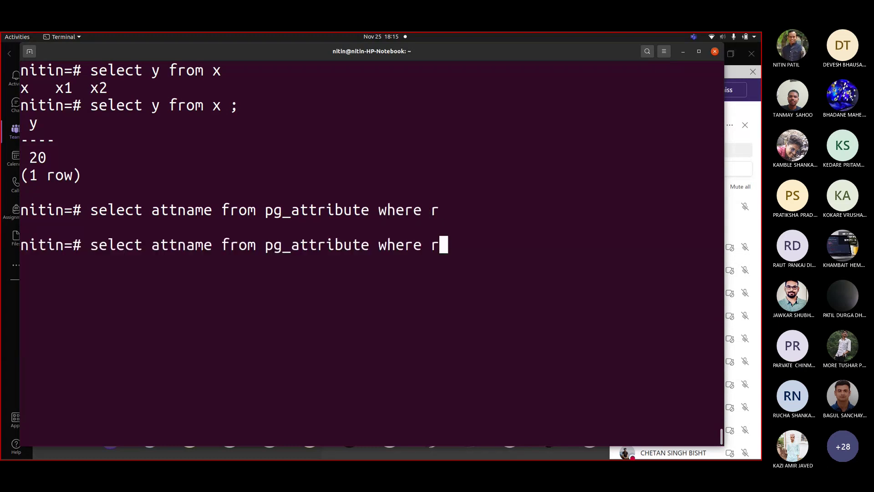
key(BackSpace)
text(attrelid)
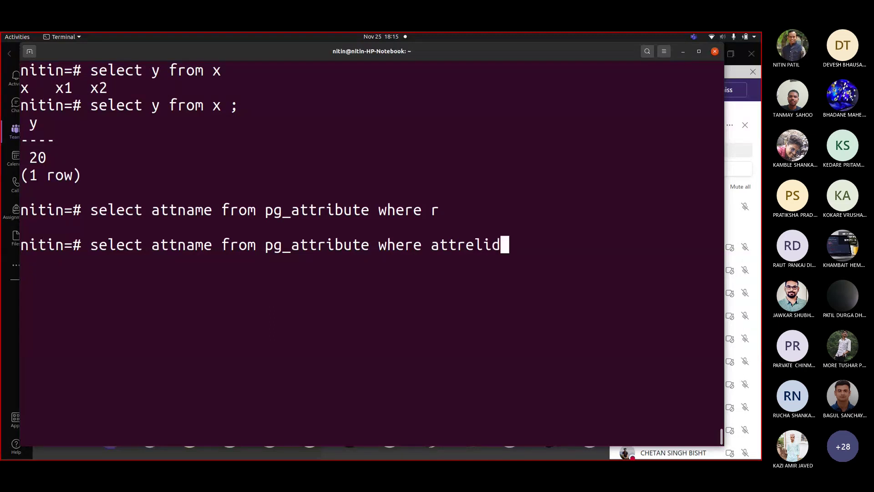
key(ctrl+c)
text(select oid, )
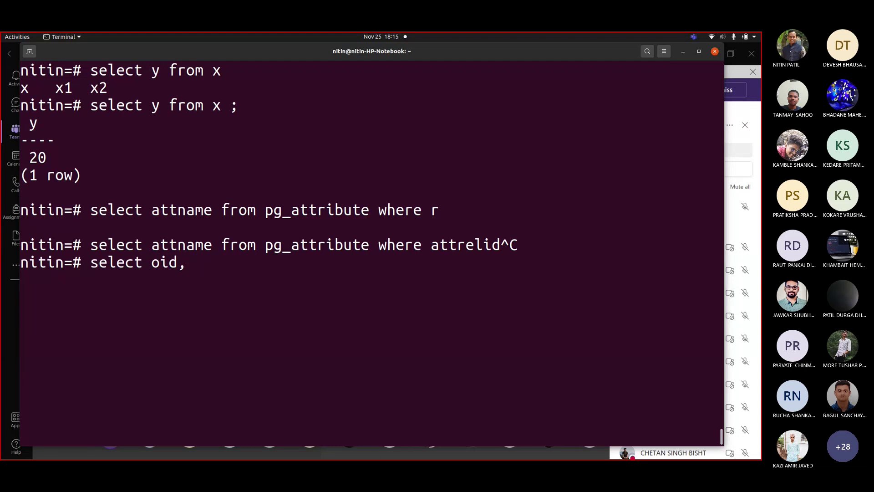
text(relnaem f)
Look up oid and relname for relations named x in pg_class, then rerun with reltype added.
key(BackSpace)
key(BackSpace)
key(BackSpace)
key(BackSpace)
text(me from )
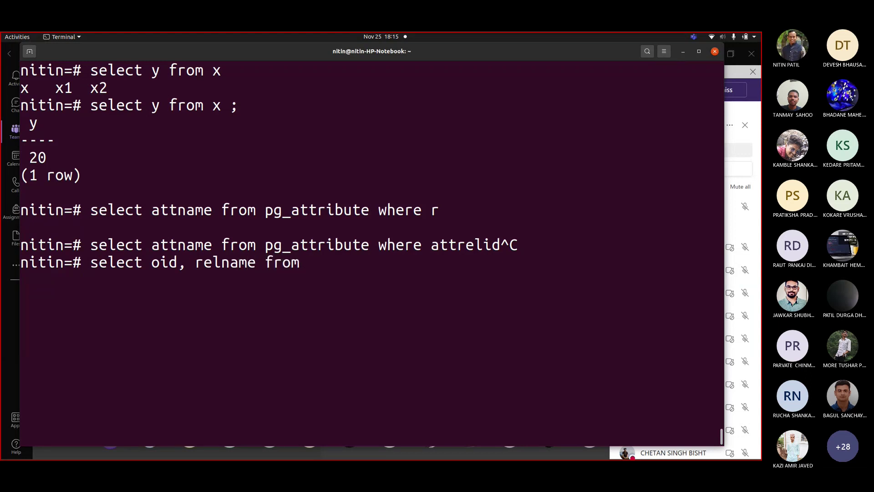
text(pg_class where relname like )
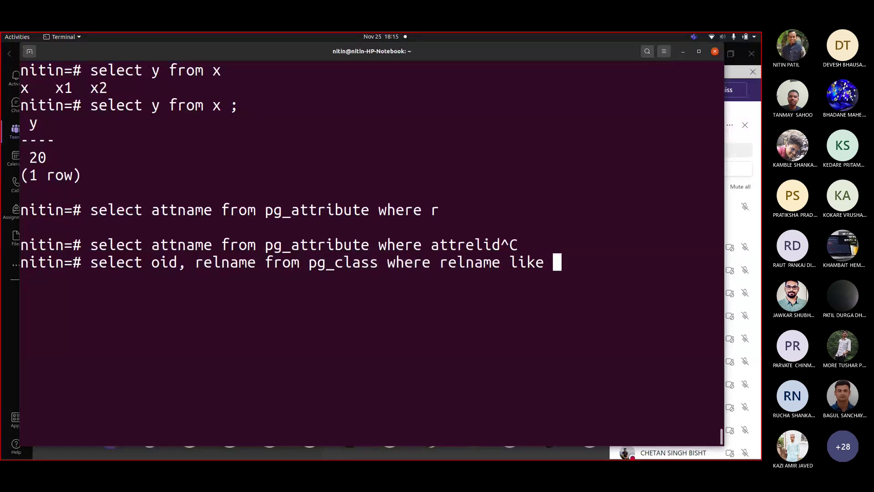
text(')
text(x';)
key(Return)
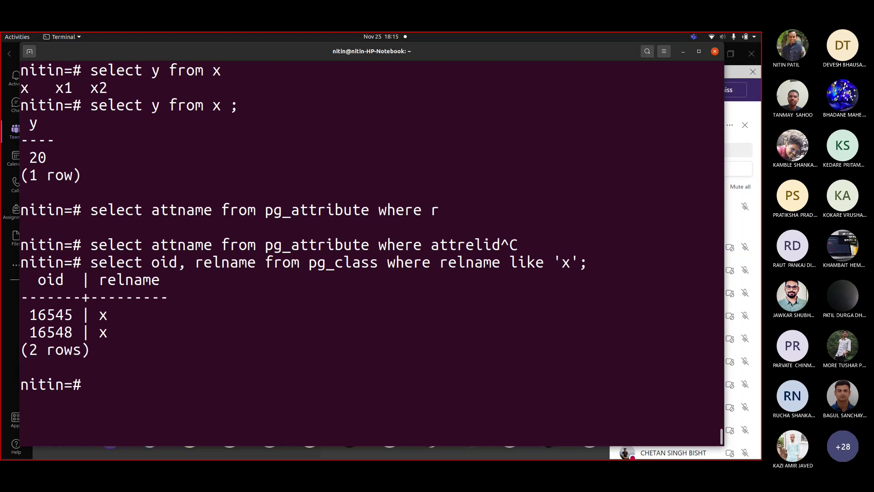
key(Up)
key(Left)
key(Left)
key(Left)
key(ctrl+Left)
key(ctrl+Left)
key(ctrl+Left)
key(ctrl+Left)
key(Left)
text(,reltype)
key(Return)
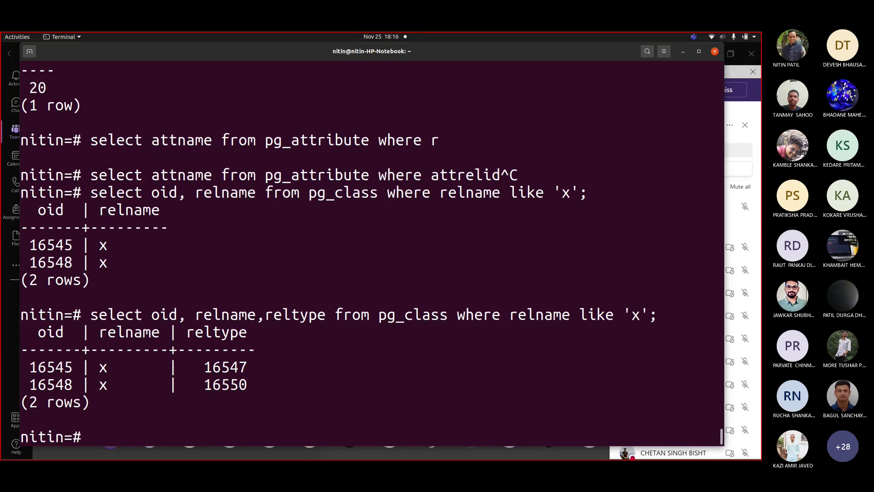
text(\d)
List the 15 relations with \d, then rerun the pg_class reltype query for x.
key(Return)
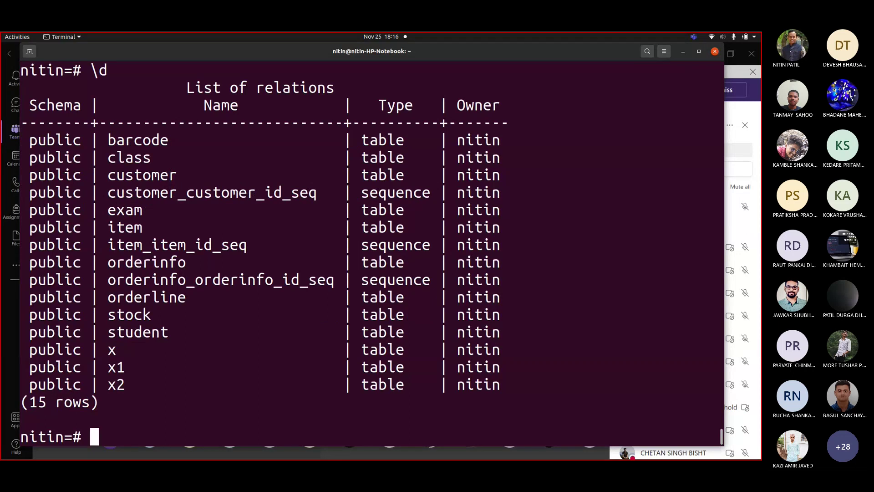
text(q)
key(BackSpace)
text(\d)
key(BackSpace)
key(BackSpace)
text(\d)
key(Up)
key(Up)
key(Return)
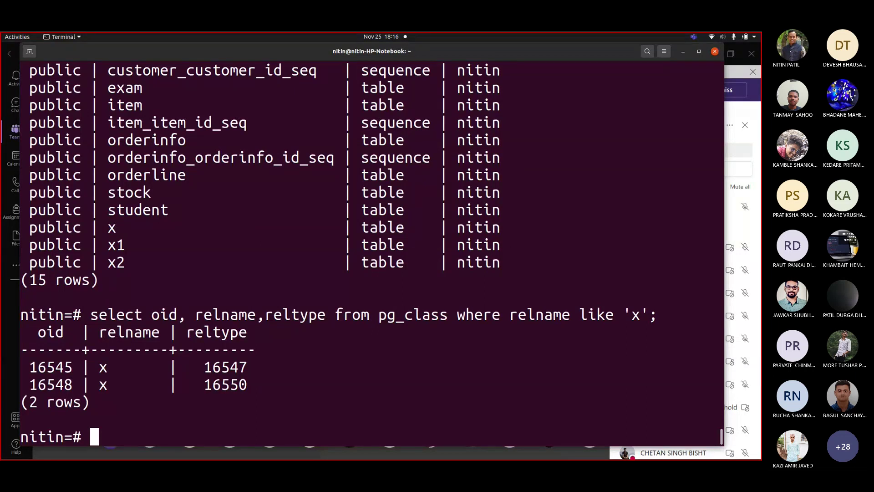
text(select ty)
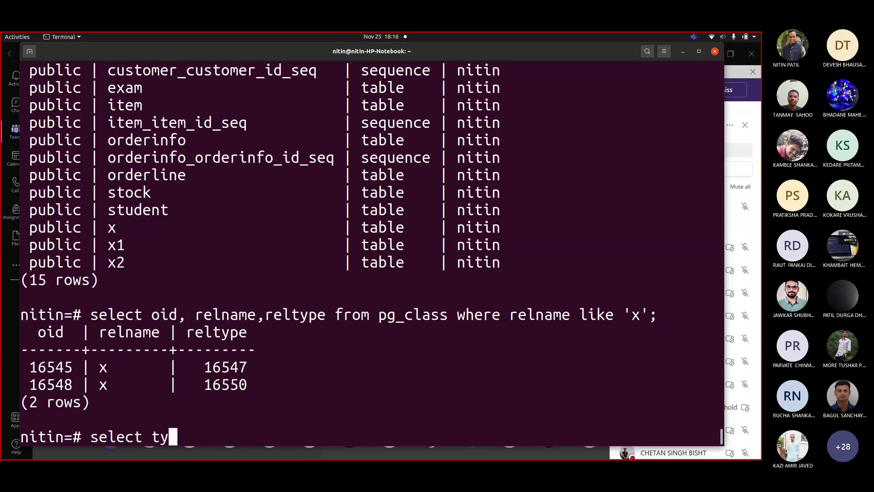
text(pname,oid from pg)
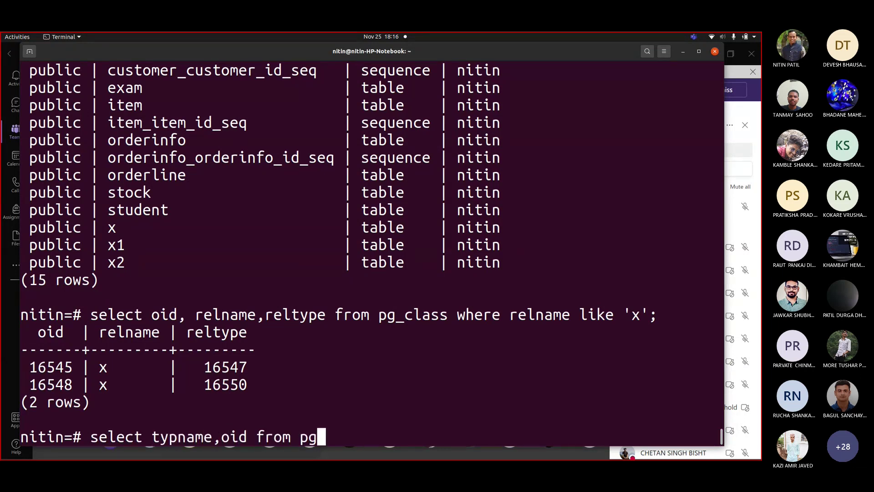
text(_type)
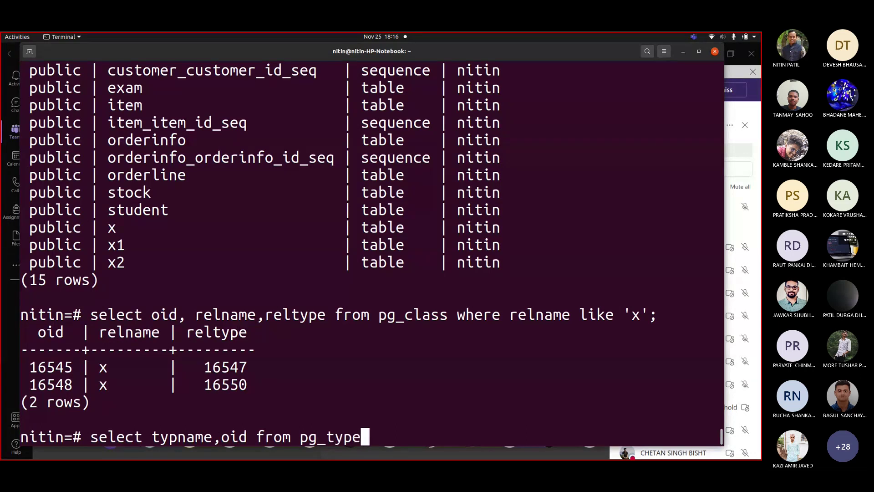
text(s where )
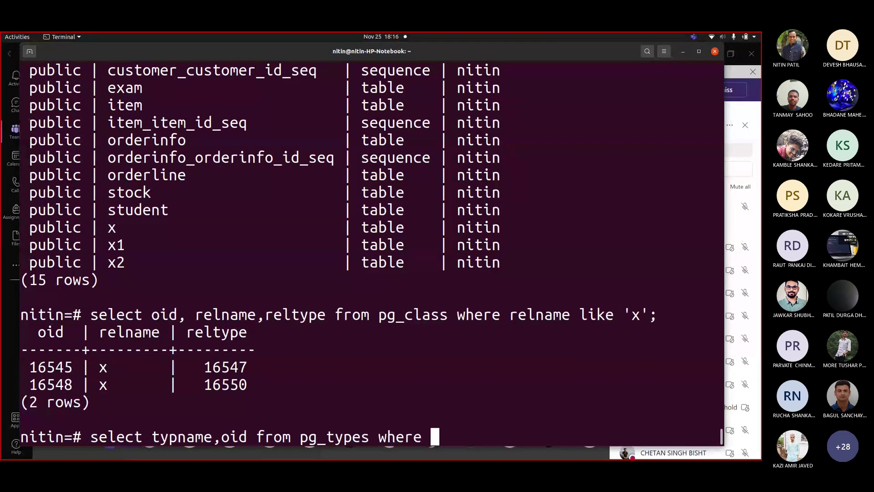
text(typ)
Query pg_type for OIDs 16547 and 16550, replacing the stray brace with a parenthesis.
key(BackSpace)
key(BackSpace)
key(BackSpace)
text(oid )
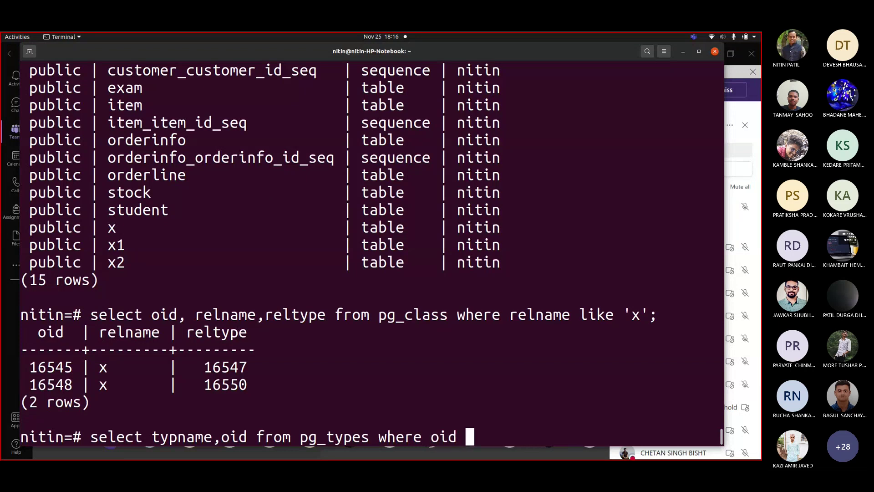
text(=)
key(BackSpace)
key(BackSpace)
text(in )
text({)
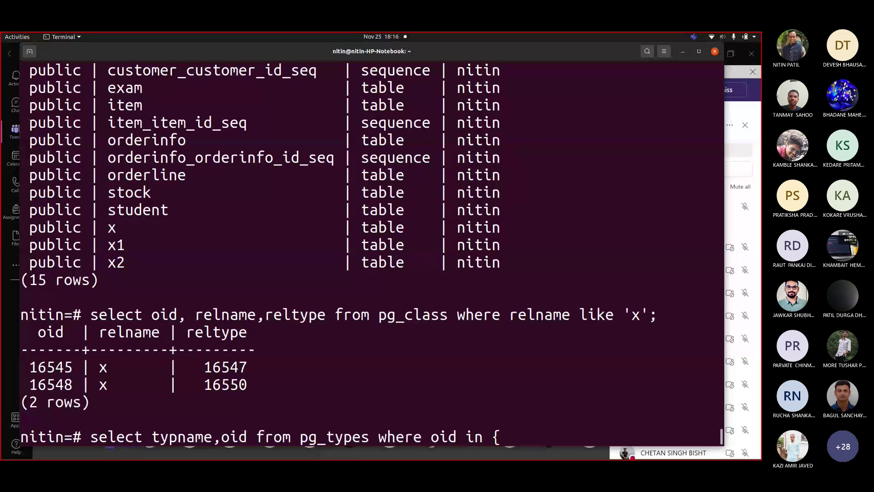
text( 16)
text(547)
text(,16550)
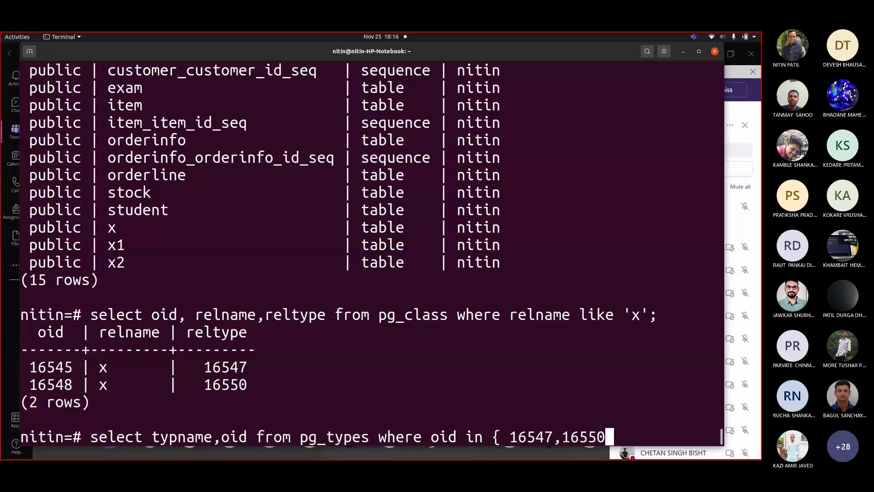
text() ;)
key(Return)
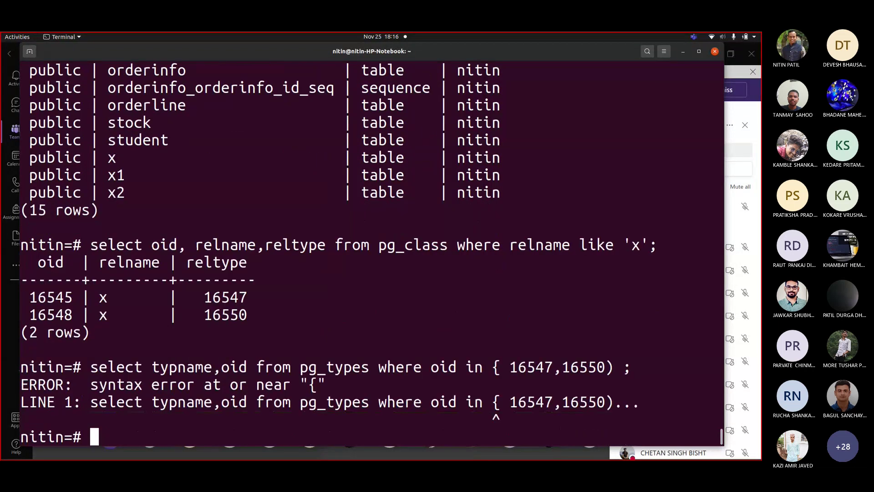
key(Up)
key(Left)
key(Left)
key(Left)
key(alt+b)
key(Right)
key(Delete)
key(Delete)
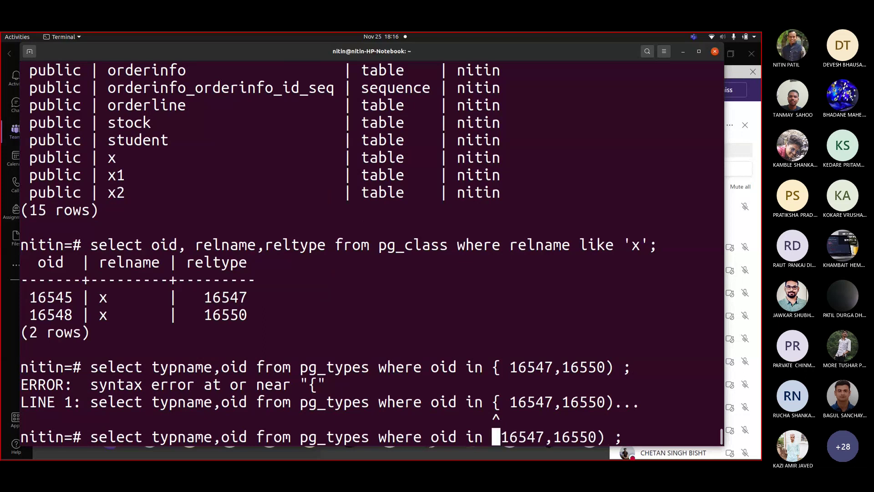
text(()
key(Return)
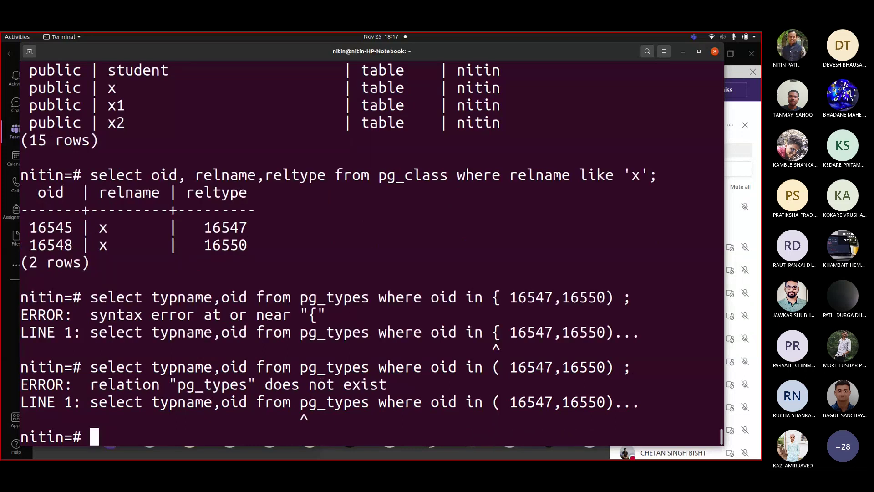
Correct pg_types to pg_type and rerun, returning typname x for both OIDs.
key(Up)
key(alt+b)
key(alt+b)
key(Down)
key(Up)
key(Up)
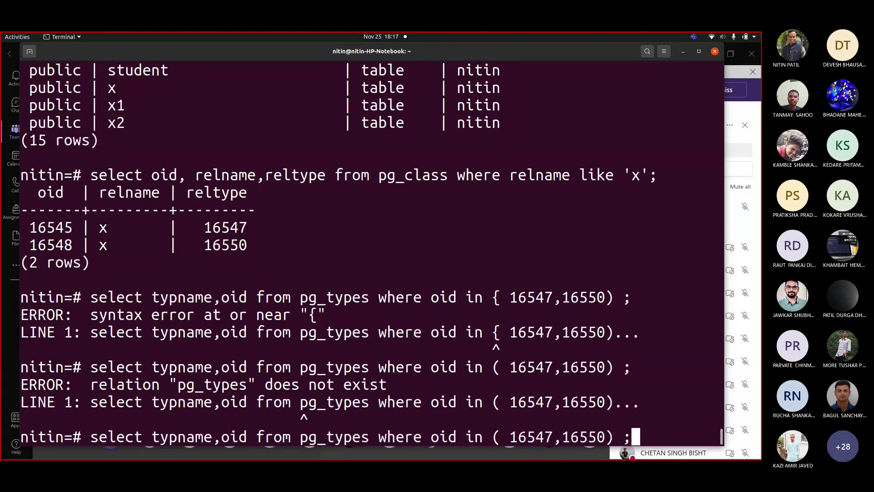
key(alt+b)
key(alt+b)
key(alt+b)
key(alt+b)
key(Left)
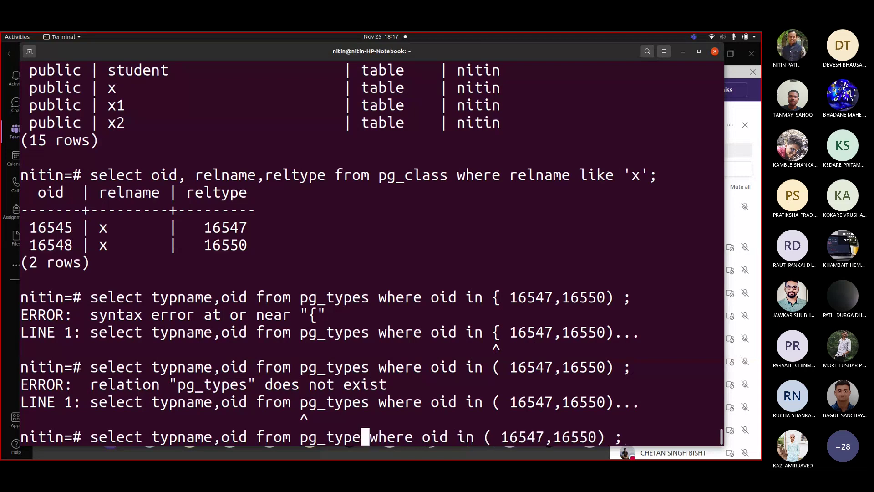
key(BackSpace)
key(Return)
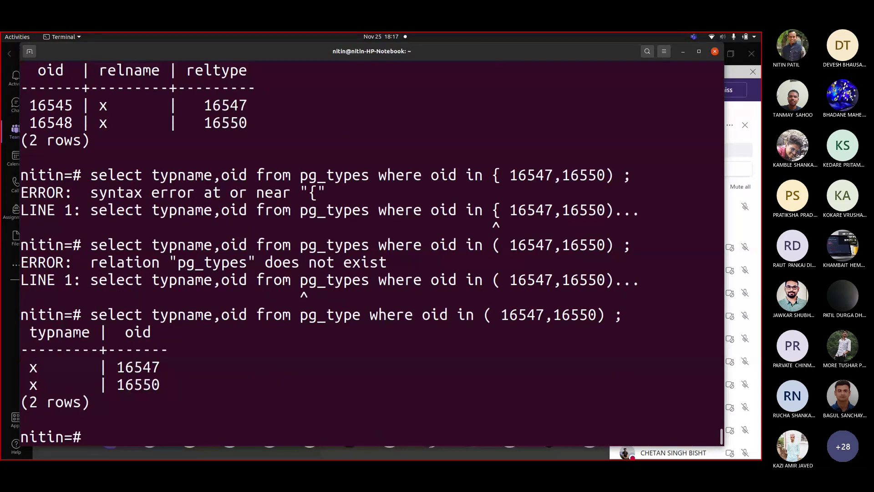
text(\d )
text(pg_)
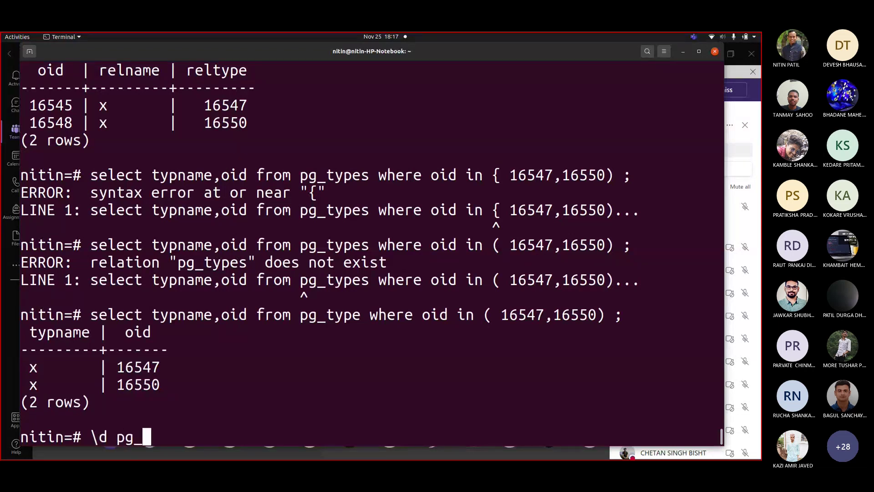
text(Ty)
Show pg_type's column definitions with \d pg_type.
key(BackSpace)
key(BackSpace)
text(type)
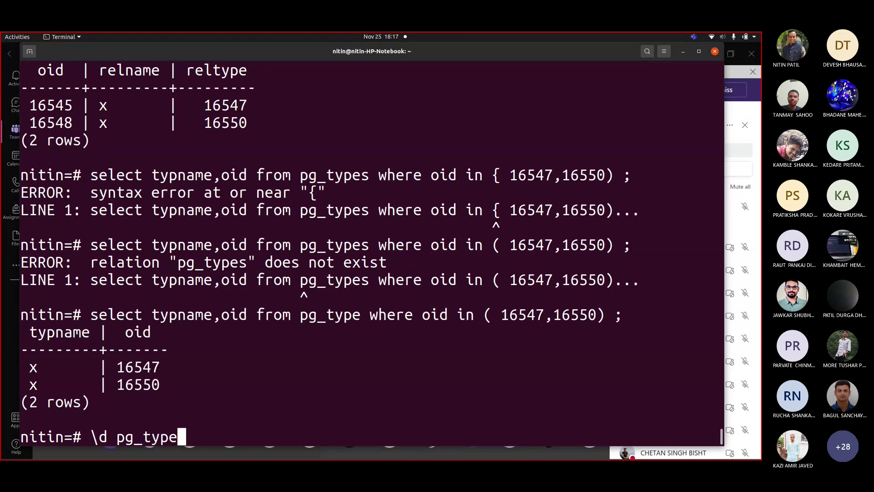
key(Return)
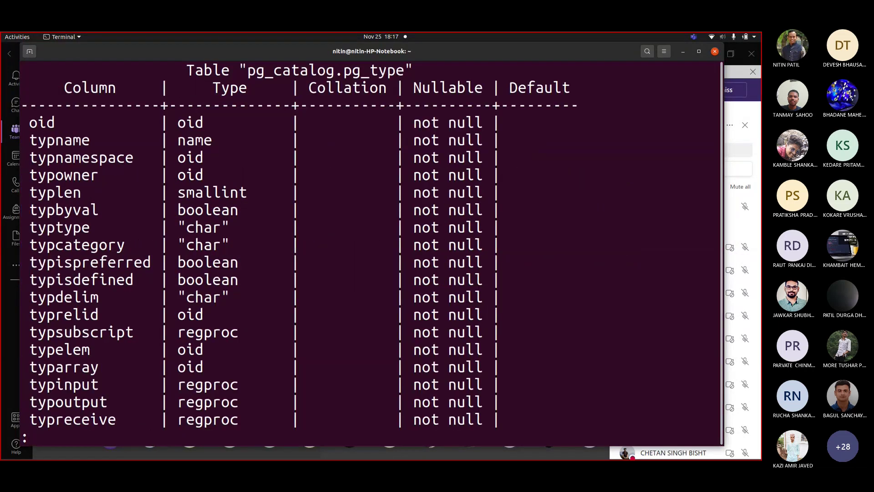
key(q)
Add typtype after oid to the type query, showing c for 16547 and 16550.
key(Up)
key(Up)
key(ctrl+Left)
key(ctrl+Left)
key(ctrl+Left)
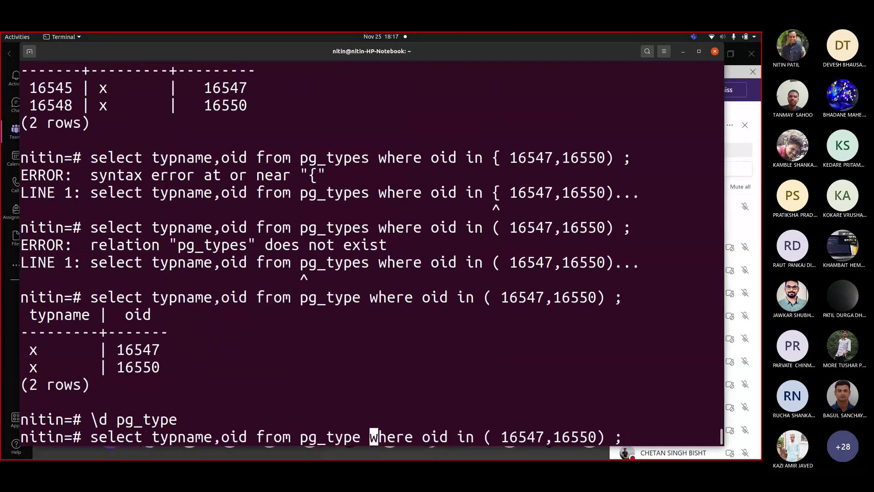
key(ctrl+Left)
key(ctrl+Left)
text(,typtype)
key(Return)
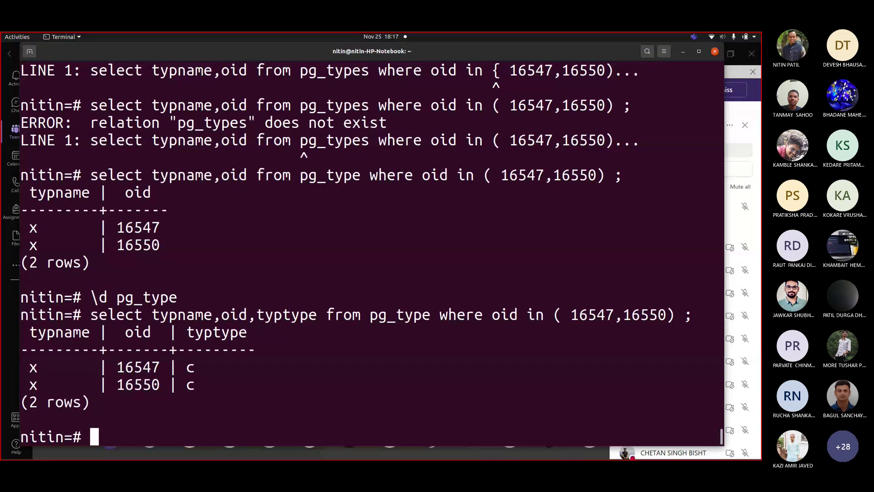
text(select distict typtype from pg_type ;)
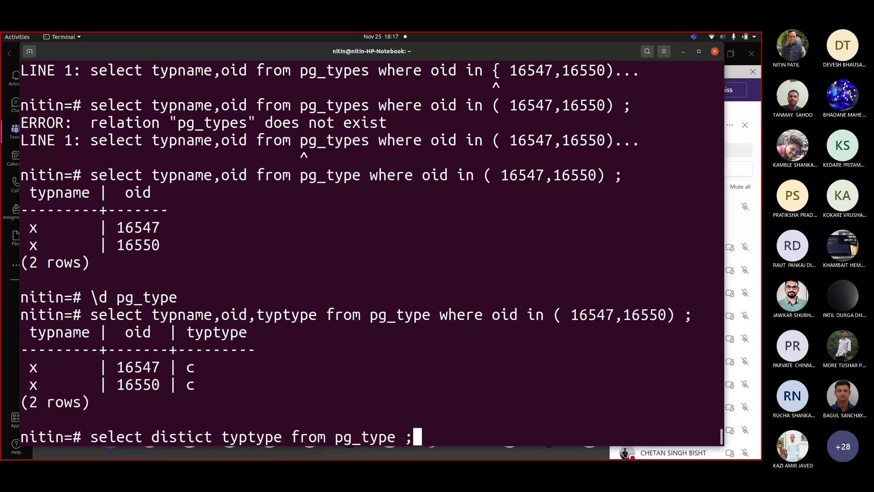
List pg_type's distinct typtype values (r, c, m, p, b, d), fixing the misspelled keyword.
key(Return)
key(ctrl+l)
key(Up)
key(Left)
key(Left)
key(Left)
key(Left)
key(Left)
key(Left)
key(Left)
key(Left)
key(Left)
key(Left)
key(Left)
key(Left)
key(Left)
key(Left)
text(n)
key(Return)
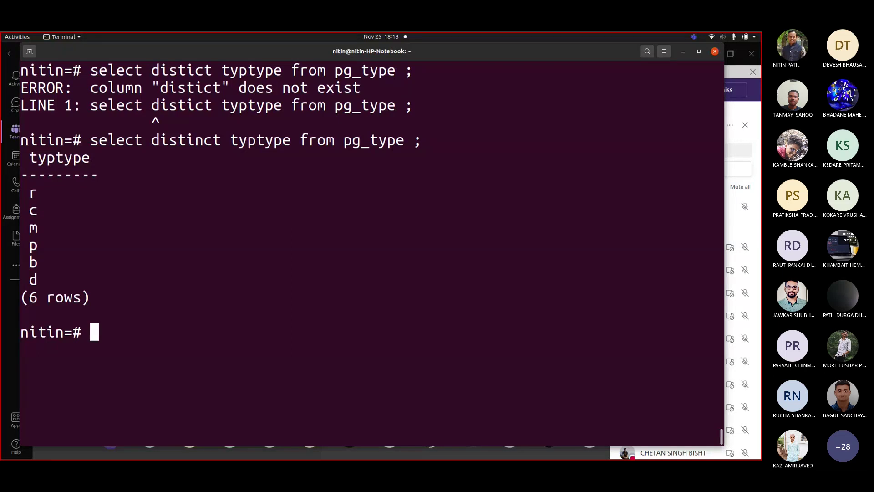
key(Up)
key(Up)
key(Up)
key(Up)
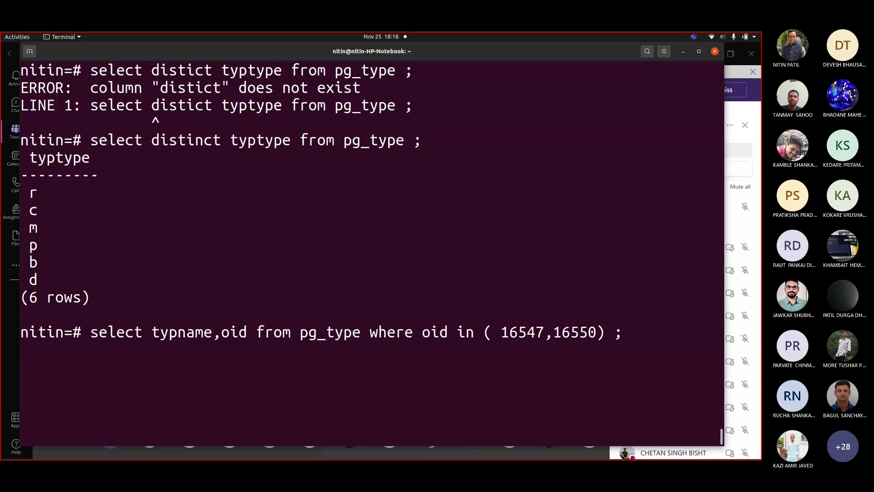
key(Up)
Rerun the x pg_class lookup, then list pg_attribute names for OIDs 16547 and 16550, both empty.
key(Return)
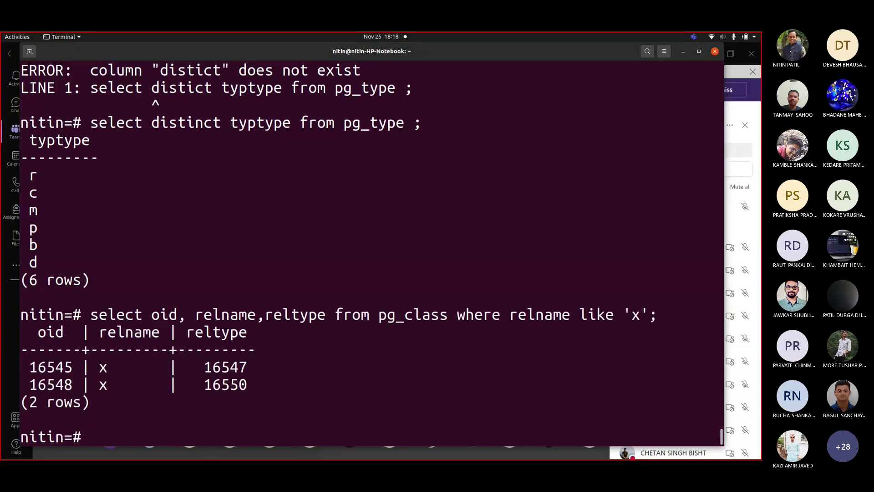
text(select attname fro m)
key(BackSpace)
text(m pg_Att)
key(BackSpace)
key(BackSpace)
key(BackSpace)
text(attribute where attrelid )
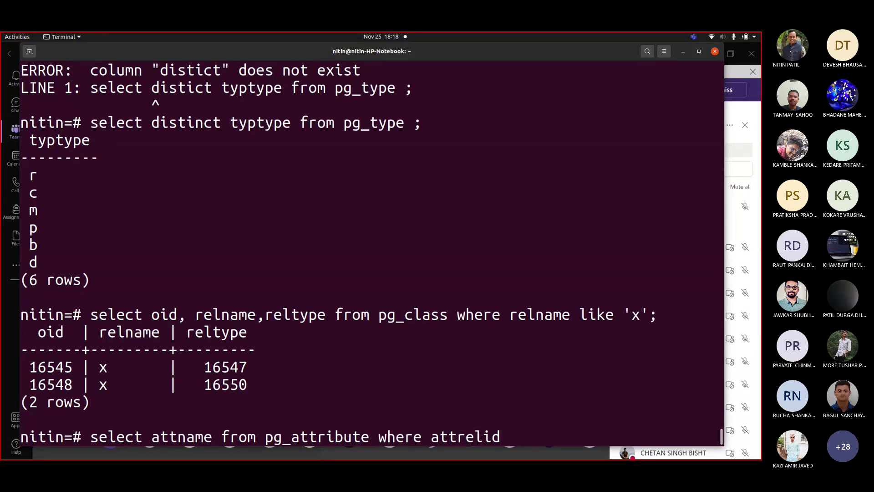
text(= 16547 ;)
key(Return)
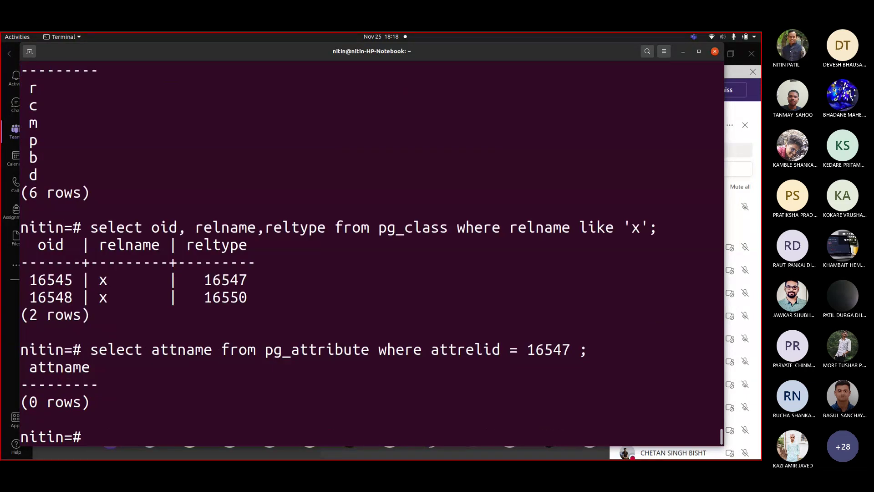
key(Up)
key(Left)
key(BackSpace)
key(BackSpace)
key(BackSpace)
text(50)
key(Return)
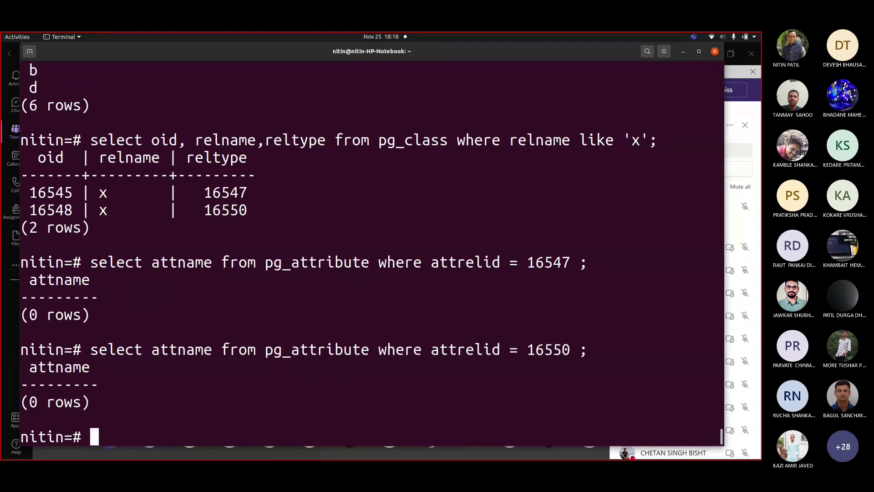
List attribute names for OID 16545, then for 16548 after rechecking the x OIDs.
key(Up)
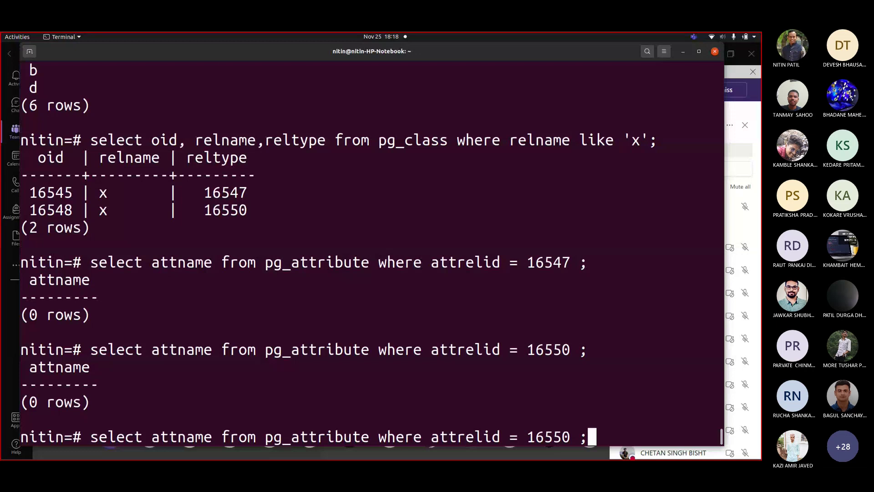
key(Left)
key(Left)
key(BackSpace)
key(BackSpace)
text(45)
key(Return)
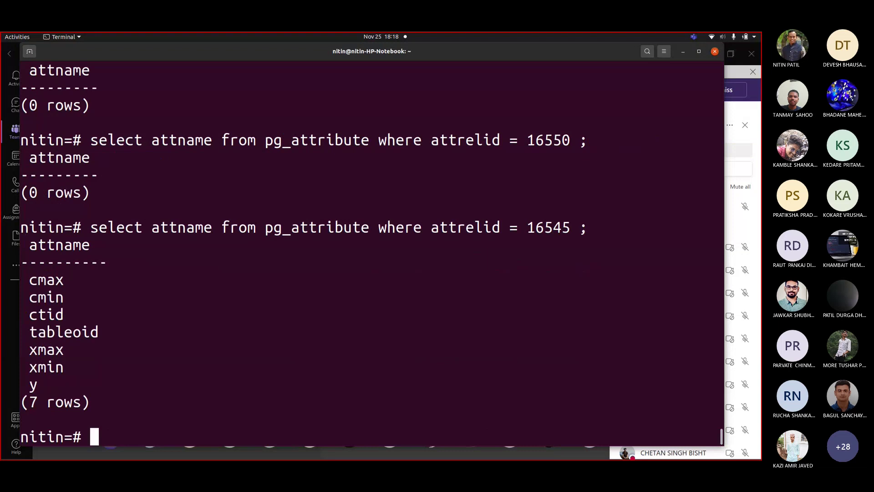
key(Up)
key(Left)
key(Left)
key(BackSpace)
key(BackSpace)
text(47)
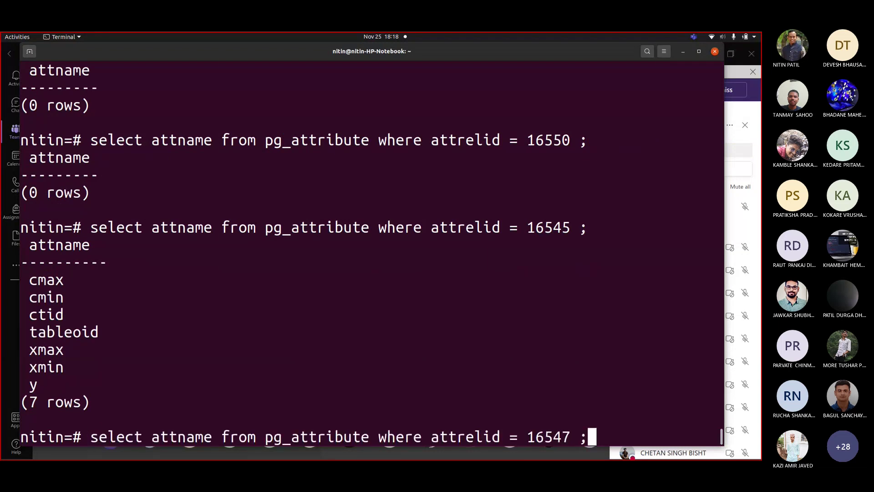
key(Up)
key(Return)
key(Up)
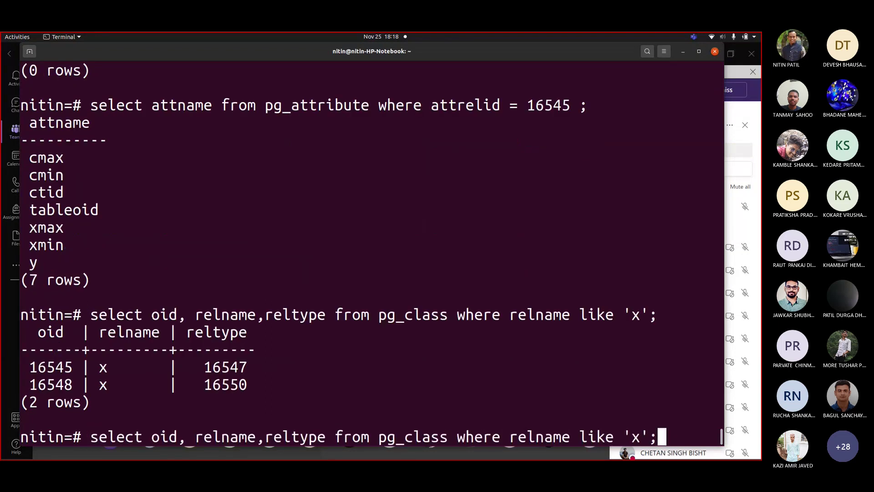
key(Up)
key(Left)
key(Left)
key(BackSpace)
text(8)
key(Return)
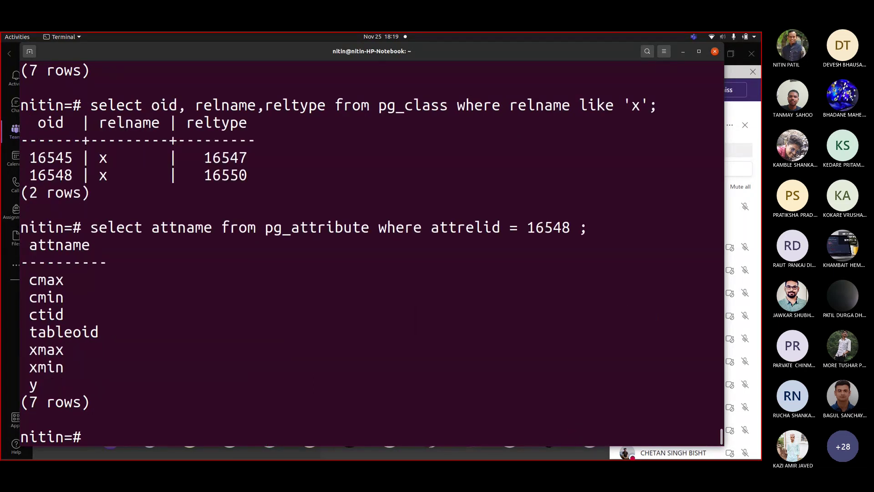
Rerun the attribute query for OID 16545, showing seven names ending in y.
key(Up)
key(Up)
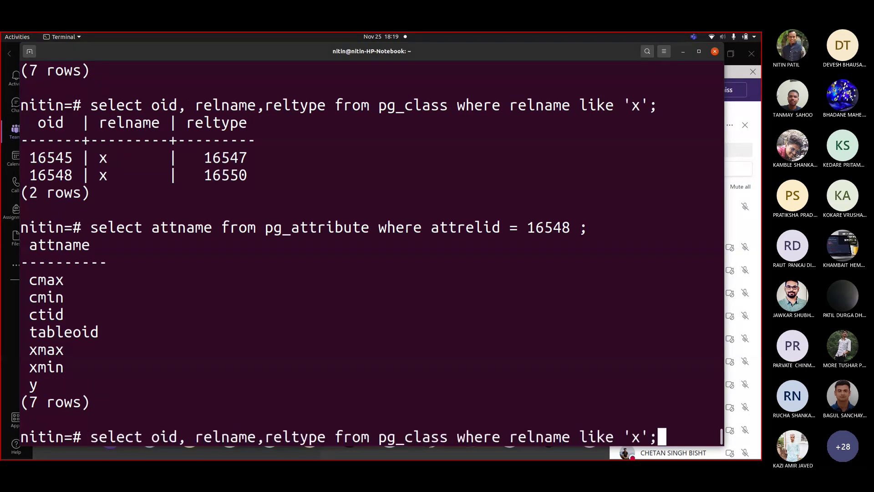
key(Up)
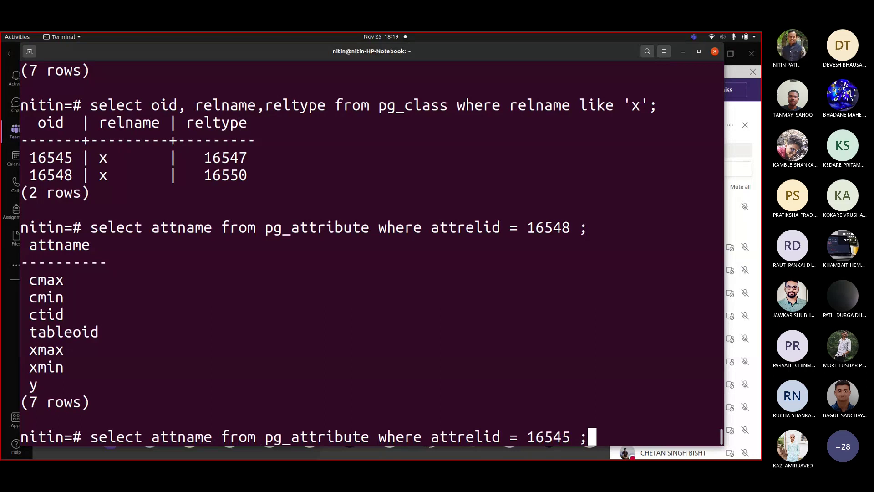
key(Down)
key(Up)
key(Return)
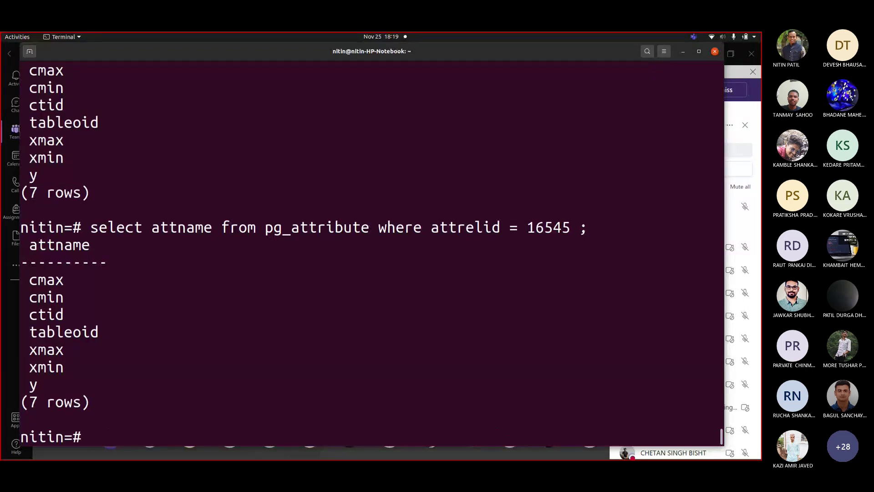
text(\d)
Describe table adc_21.x, then describe the public table x.
key(Tab)
key(Tab)
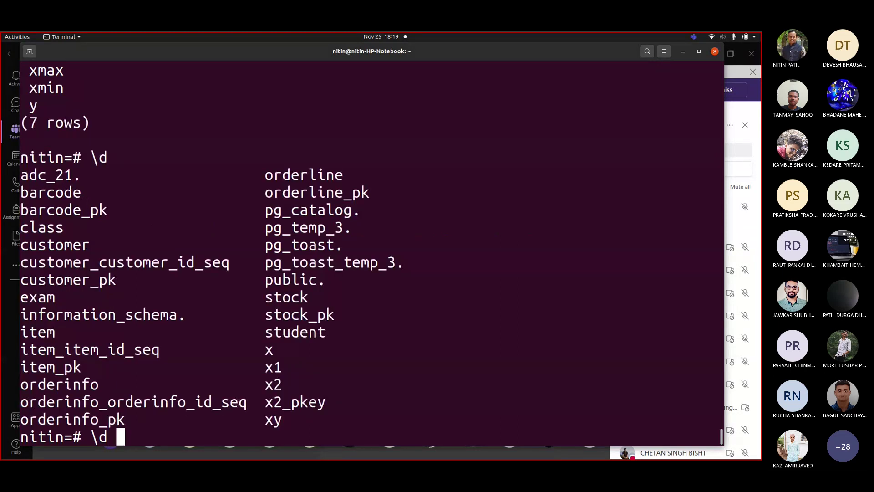
text(a)
key(Tab)
text(x)
key(Return)
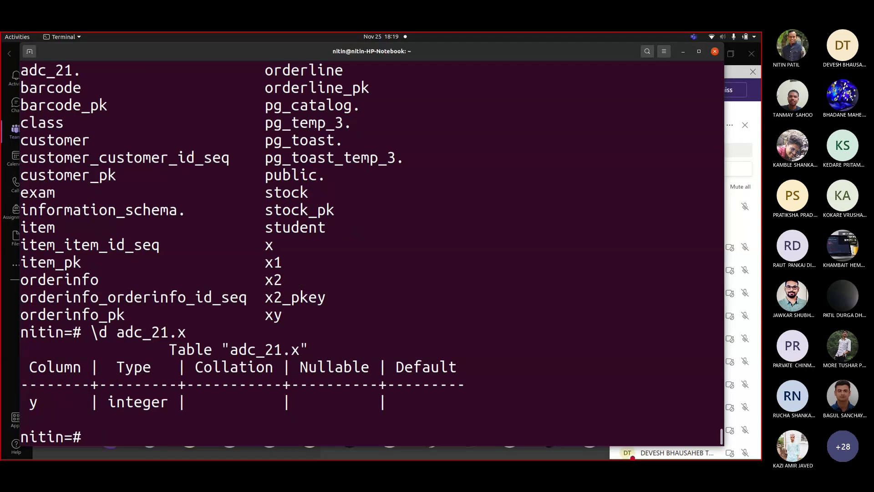
key(Up)
key(Left)
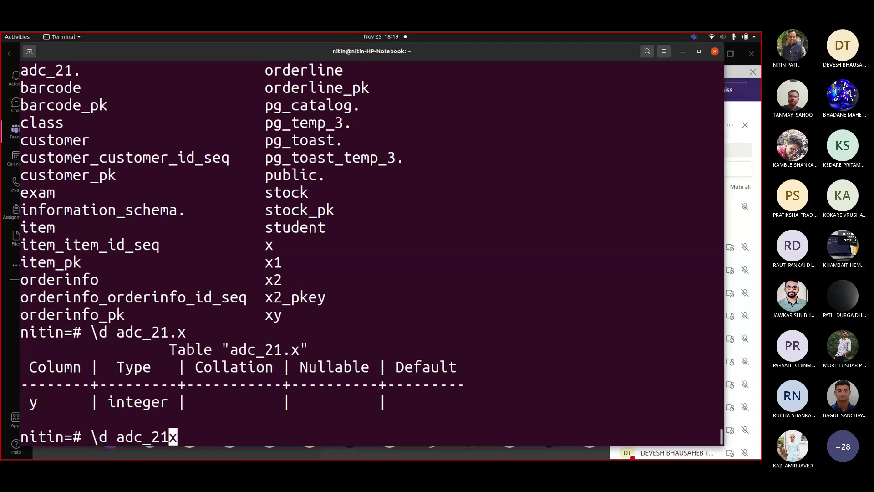
key(BackSpace)
key(BackSpace)
key(BackSpace)
key(BackSpace)
key(BackSpace)
key(Return)
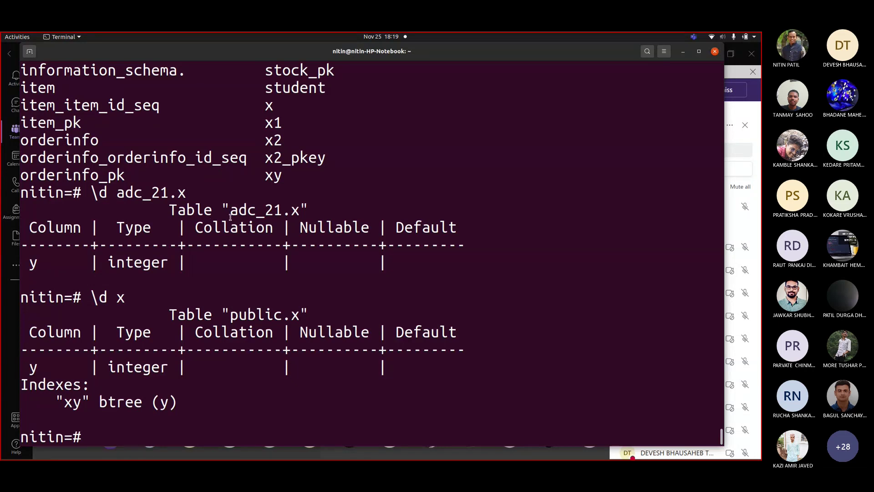
Highlight both schemas, run \d marking public on the x row, and re-describe adc_21.x.
drag(230, 211, 289, 210)
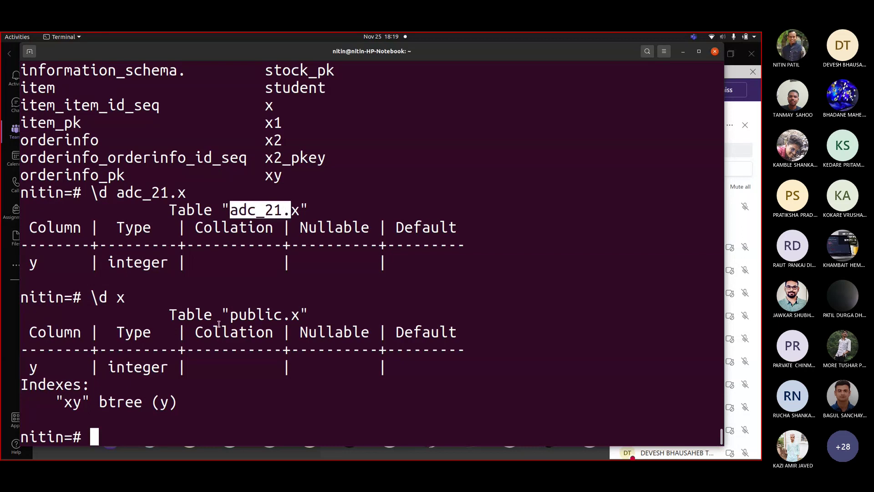
drag(230, 314, 284, 315)
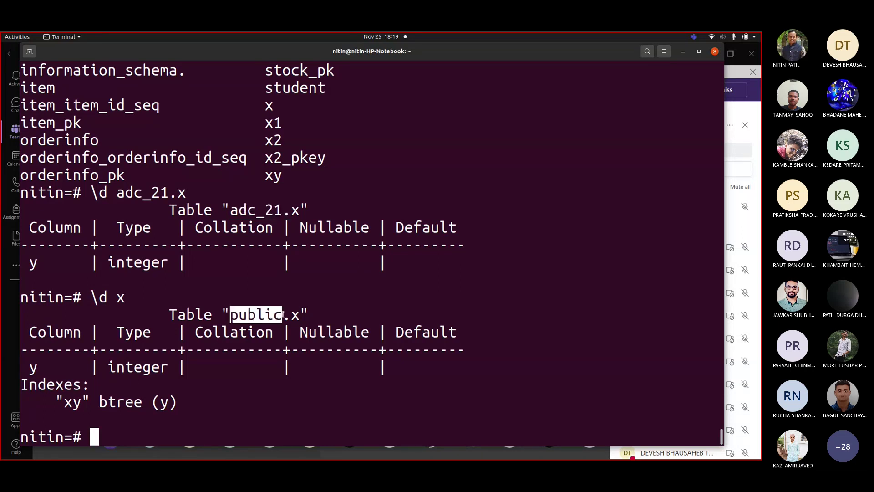
text(\d)
key(Return)
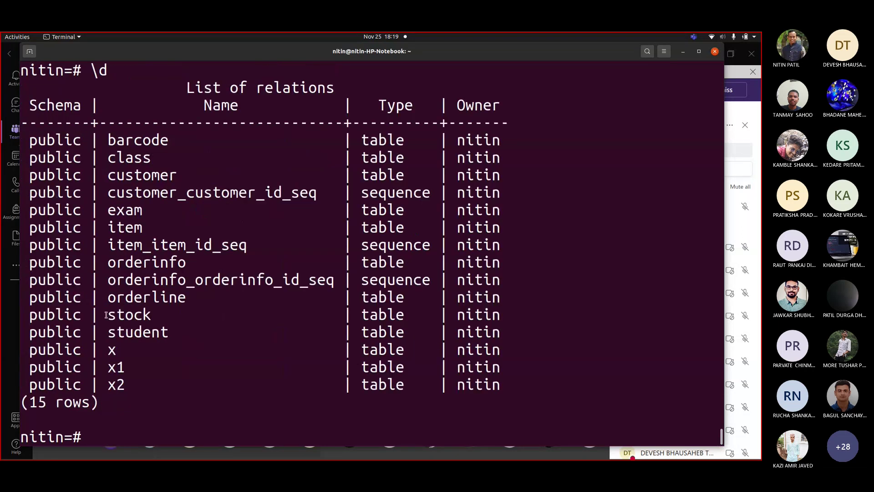
double_click(55, 350)
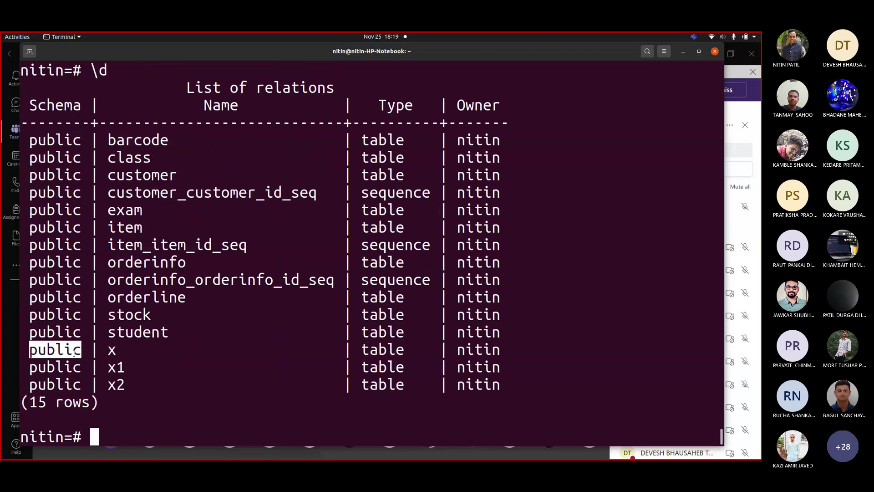
text(\d)
key(Up)
key(Up)
key(Return)
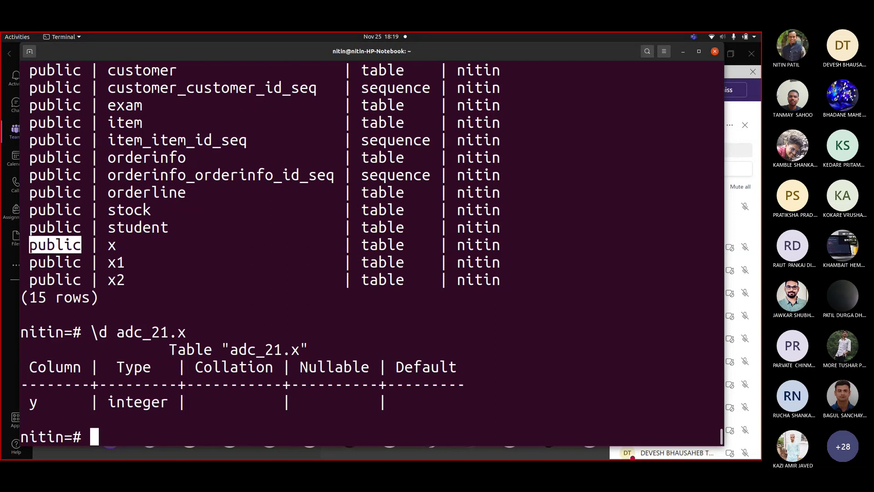
text(select * from x)
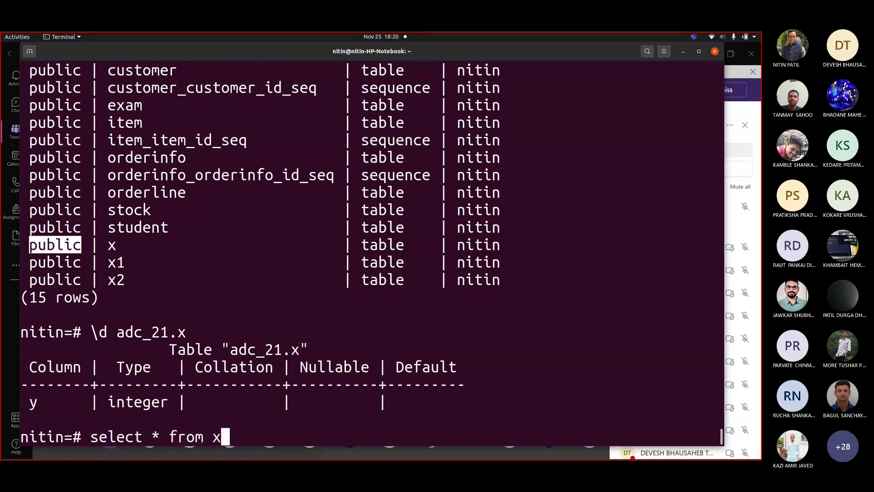
text( ;)
Select all rows from x (one row, 20), then from adc_21.x (10 and 100).
key(Return)
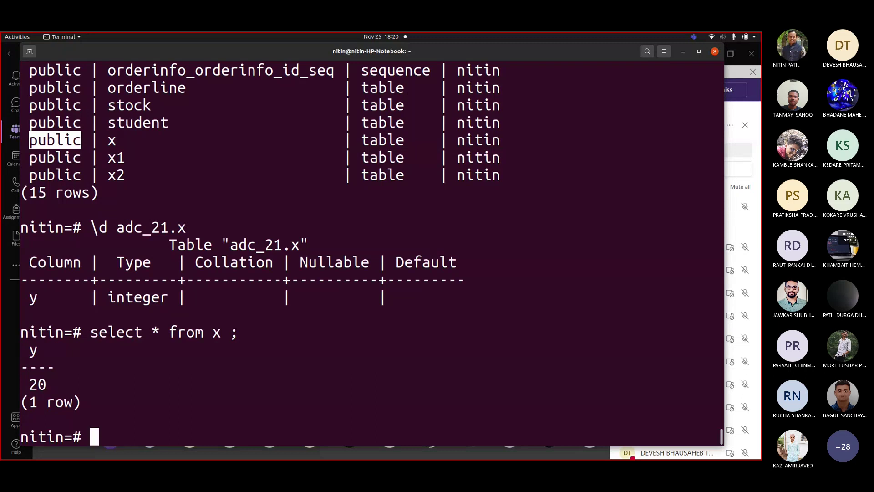
key(Up)
key(Left)
key(Left)
key(Left)
text(adc)
text(_32)
key(BackSpace)
key(BackSpace)
text(21.)
key(Return)
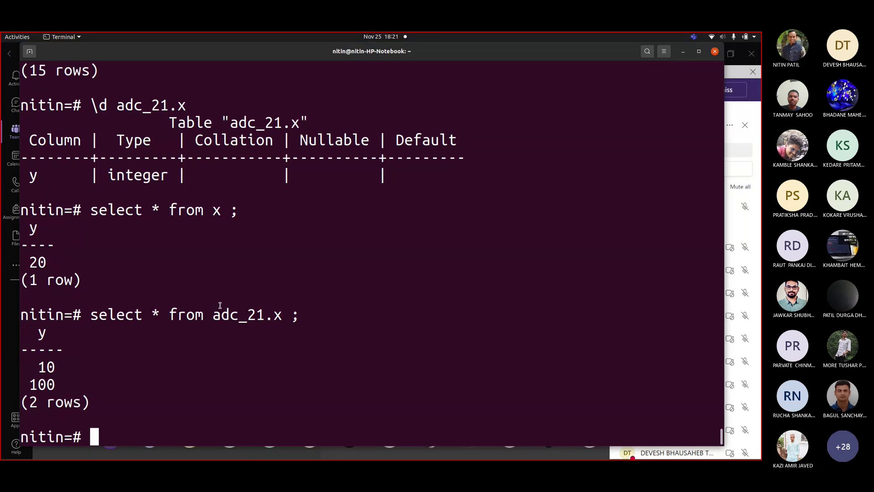
Clear the highlight and start typing 'select * from pg_attribute where attre' at an empty prompt.
drag(213, 317, 279, 327)
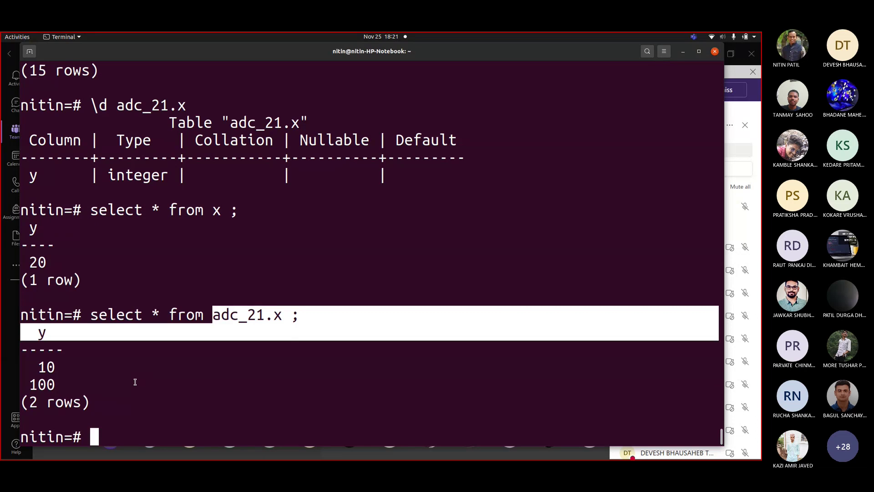
click(135, 382)
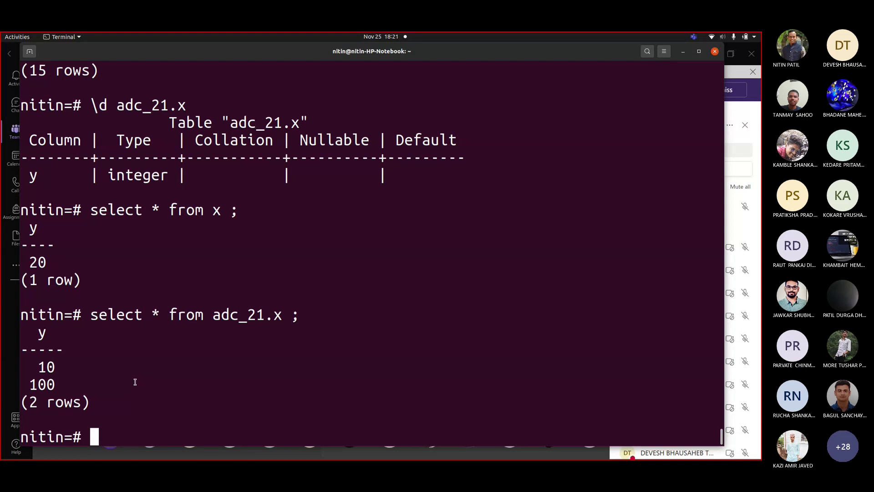
key(Up)
key(Up)
key(Up)
key(Up)
key(Up)
key(Down)
key(Down)
text(select * from pg_Att)
key(BackSpace)
key(BackSpace)
key(BackSpace)
text(attr)
text(ibute )
text(where rel)
key(BackSpace)
key(BackSpace)
key(BackSpace)
text(attre)
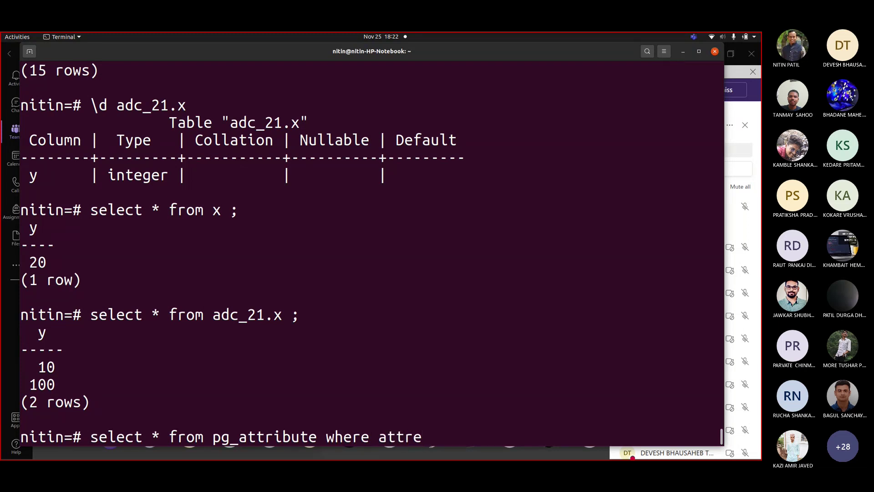
List the attname values in pg_attribute for relation 16545.
key(Return)
text(;)
key(Return)
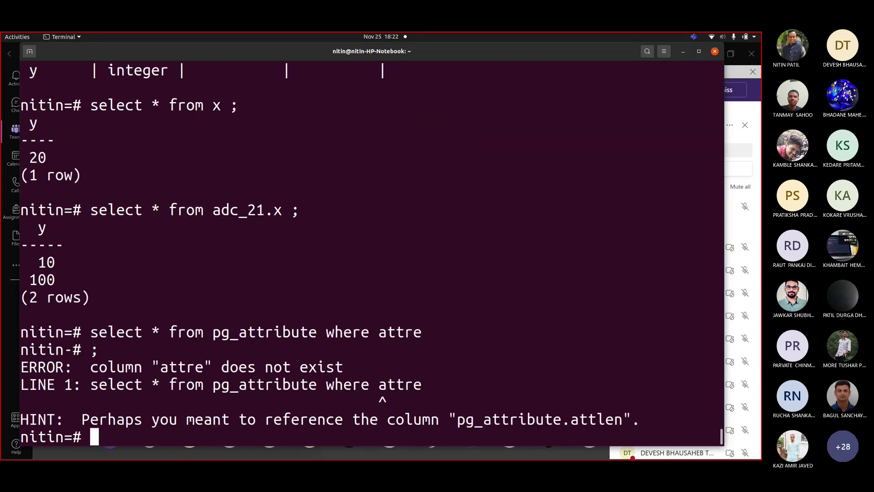
key(Up)
key(Up)
key(Up)
key(Up)
key(Up)
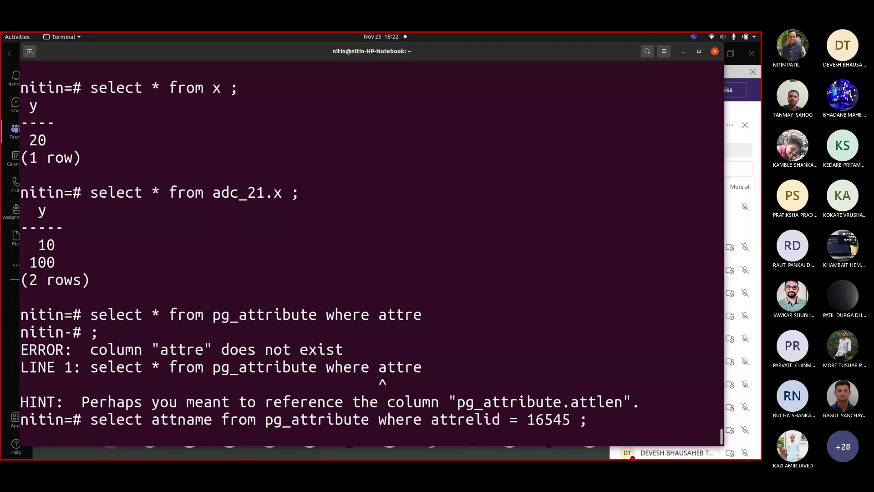
key(Return)
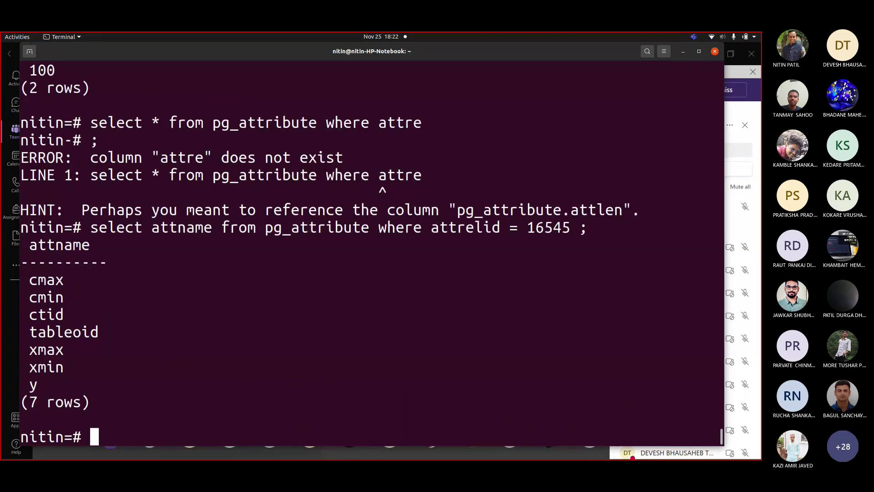
Show the full pg_attribute rows for relation 16545 in the pager.
key(Up)
key(Up)
key(Left)
key(Left)
text(l)
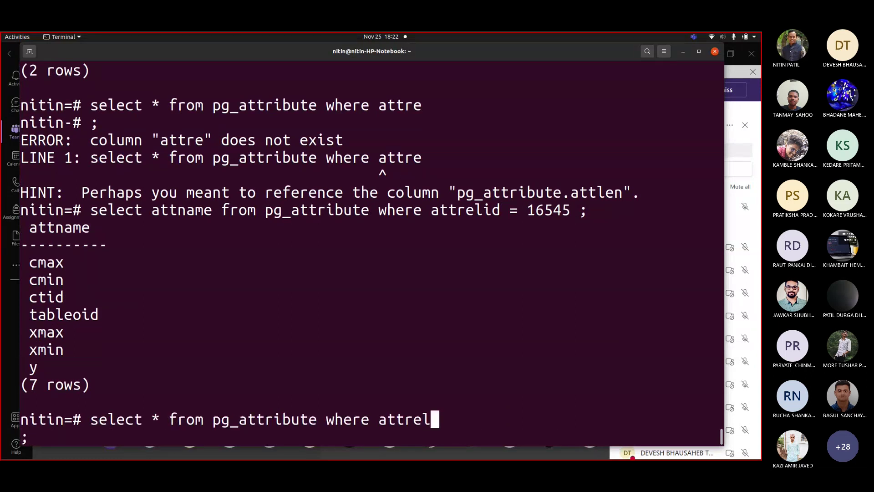
text(id = 16545 ;)
key(Return)
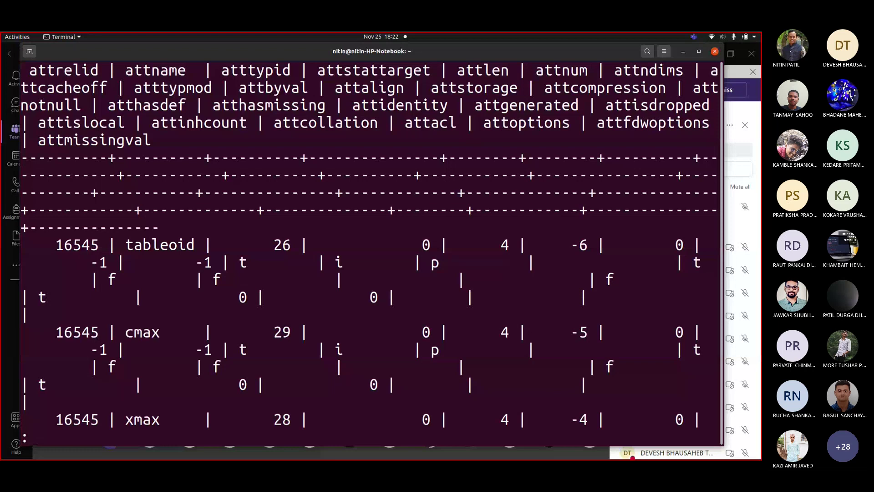
key(q)
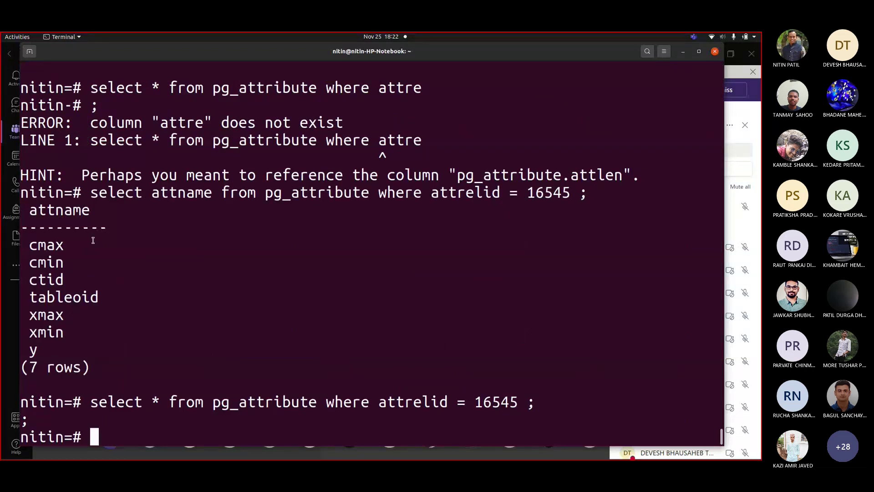
mouse_move(32, 246)
mouse_down()
mouse_move(49, 261)
mouse_move(44, 345)
mouse_up()
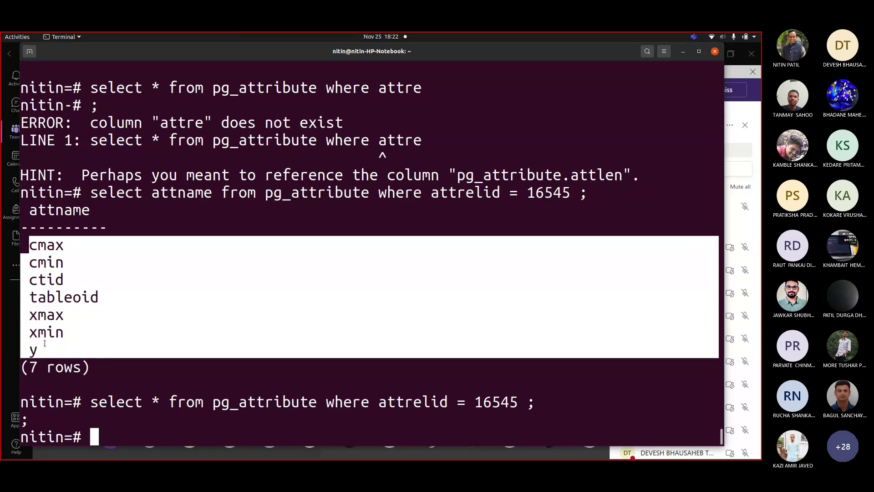
key(Up)
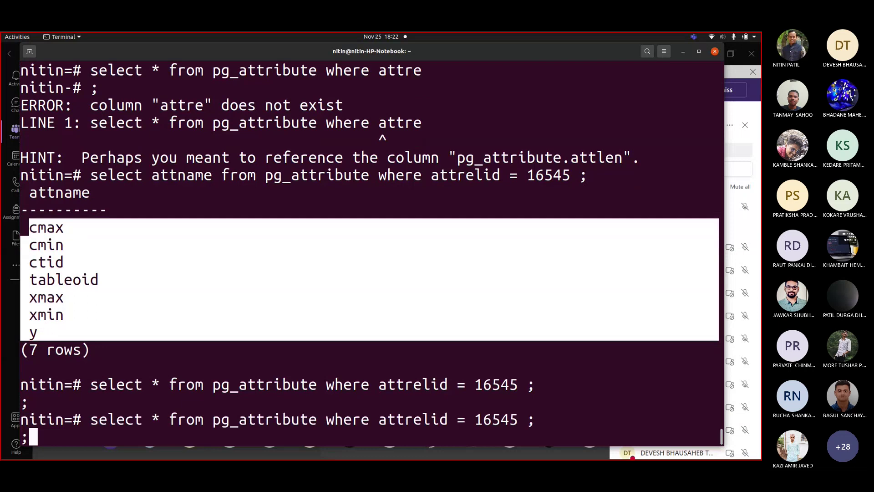
key(Return)
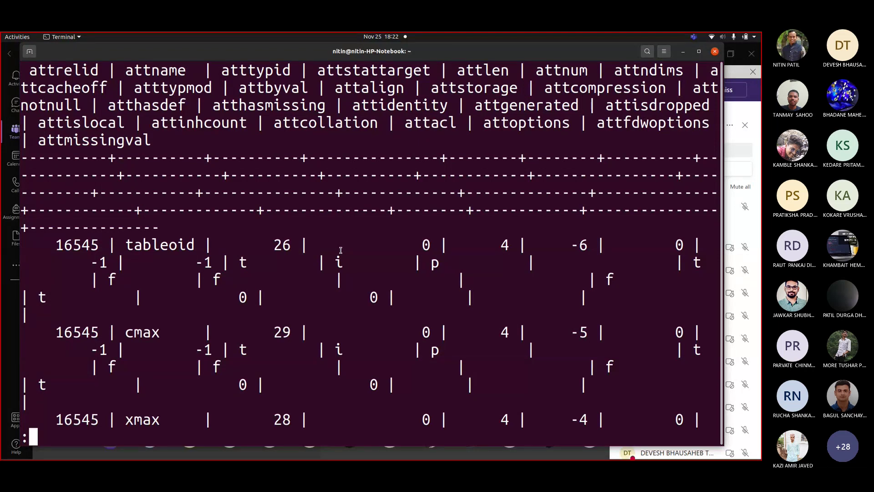
text(q)
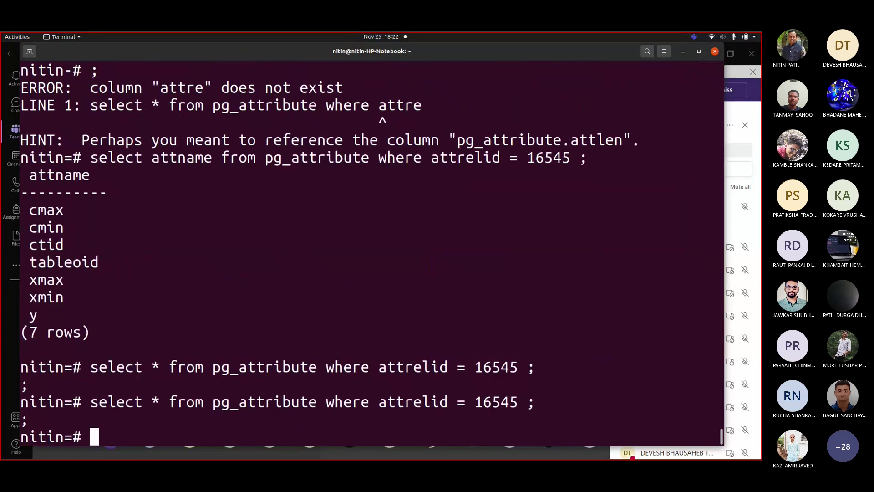
text(;)
Rerun the full pg_attribute query with relation id 16548 and page through to the end.
key(Return)
key(Up)
key(Left)
key(Left)
key(BackSpace)
text(8)
key(Return)
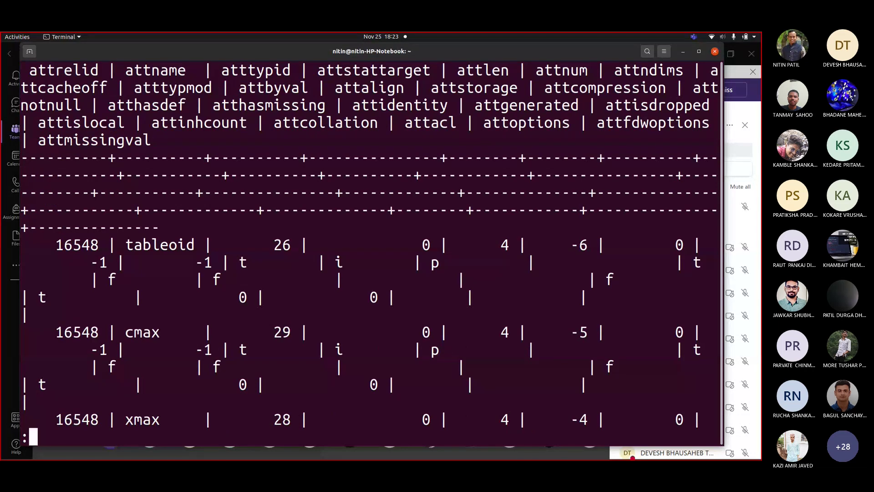
key(Down)
key(Down)
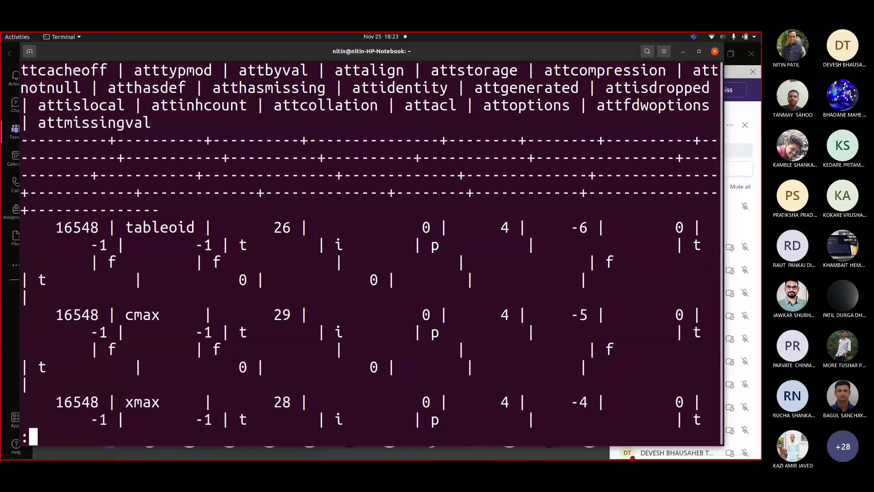
key(Down)
key(Down)
key(Down)
key(Down)
key(Down)
key(Down)
key(Down)
key(Down)
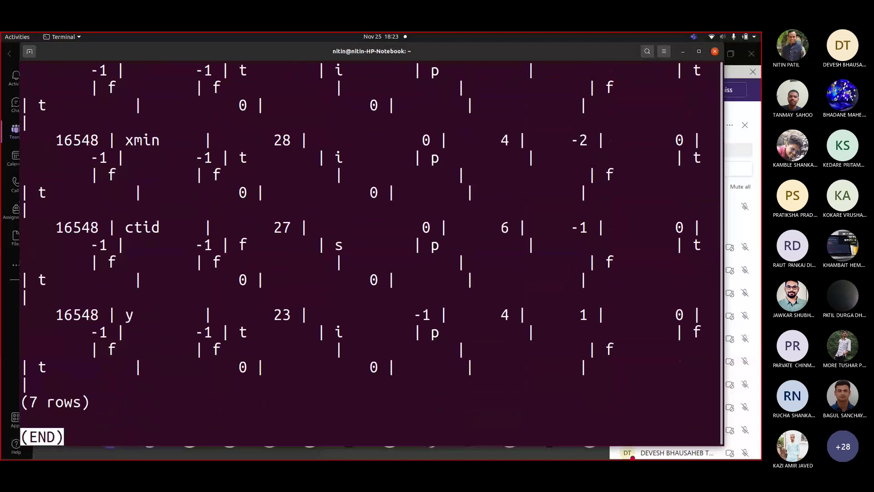
key(q)
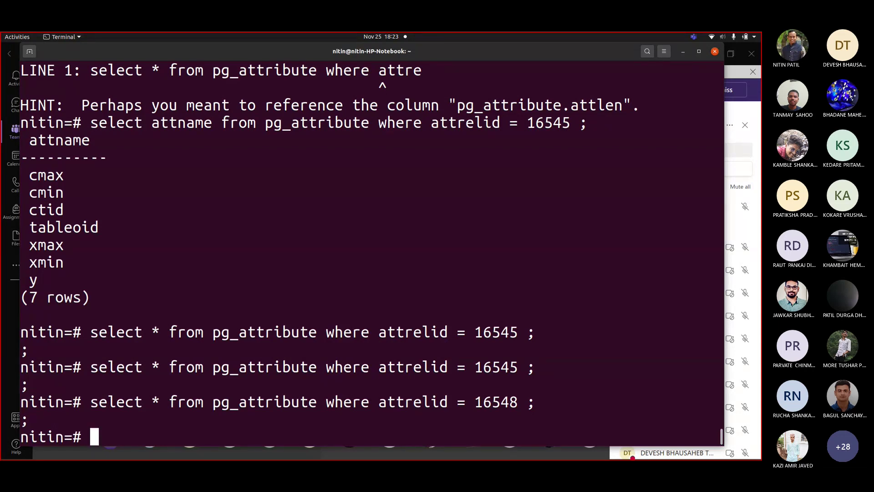
mouse_move(91, 402)
mouse_down()
mouse_move(487, 391)
mouse_move(519, 402)
mouse_up()
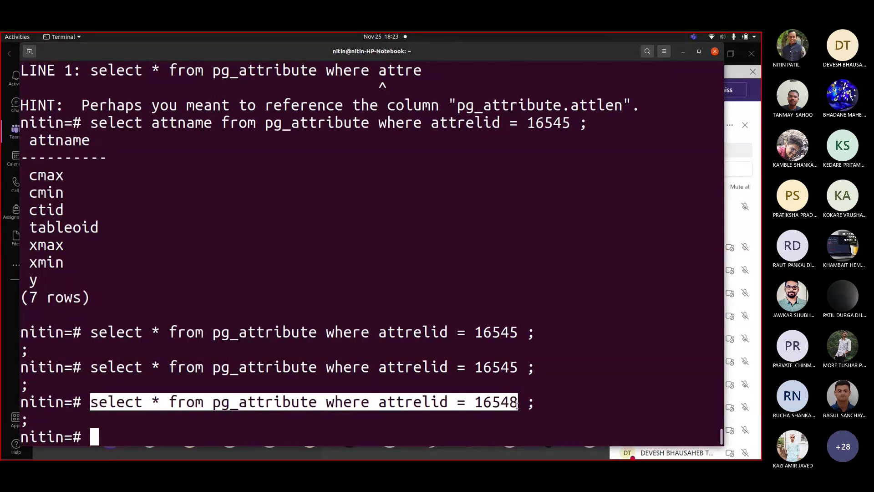
double_click(496, 402)
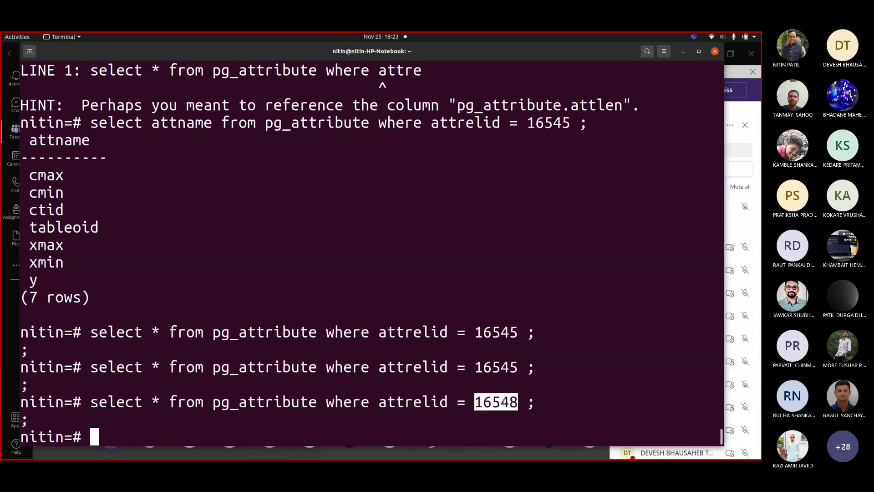
Query pg_attribute column names for relation 16550, which returns none.
key(Return)
key(Up)
key(Up)
key(Up)
key(Up)
key(Up)
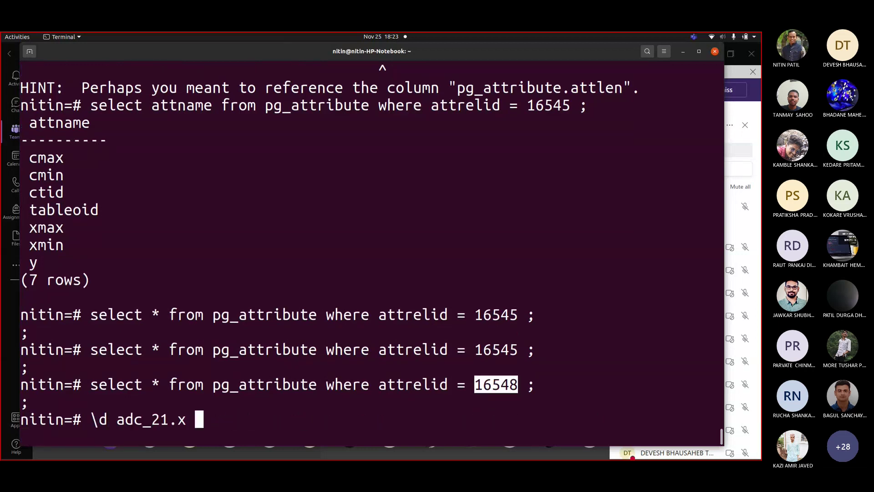
key(Up)
key(Up)
key(Up)
key(Up)
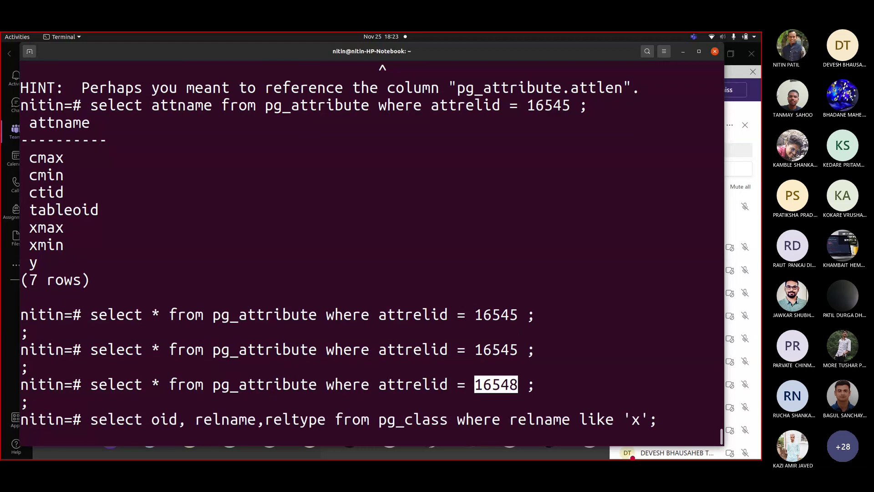
key(Down)
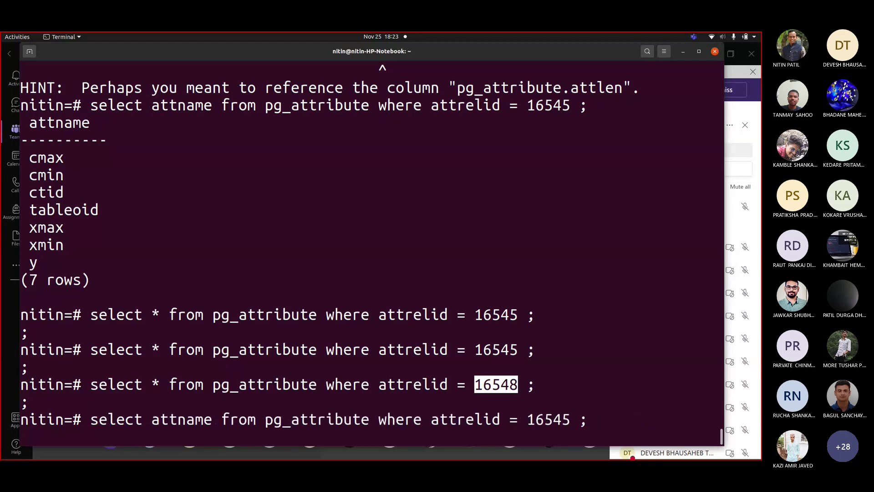
key(Down)
key(Down)
key(Up)
key(Return)
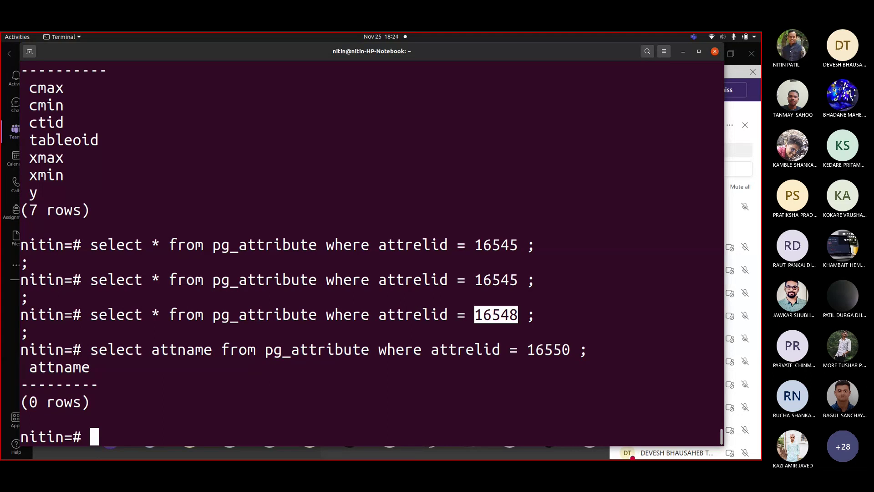
Look up oid, relname and reltype in pg_class for relations named 'x' (16545, 16548).
key(Up)
key(Up)
key(Up)
key(Up)
key(Up)
key(Up)
key(Up)
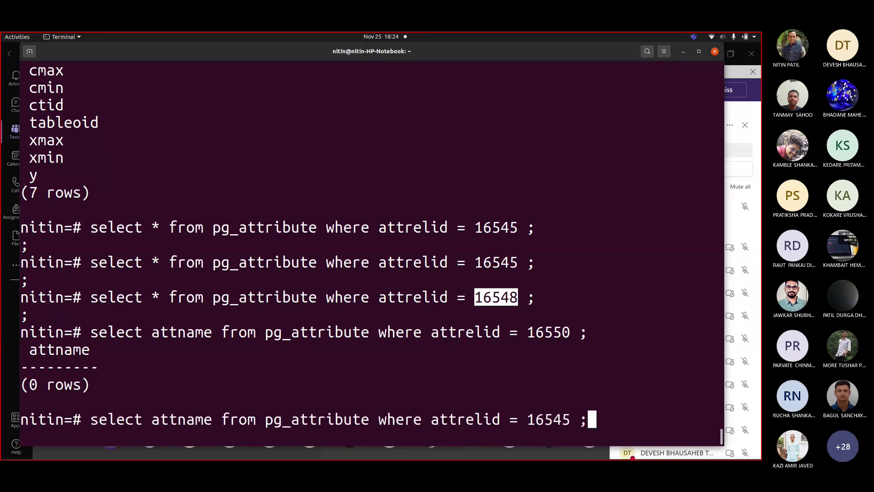
key(Up)
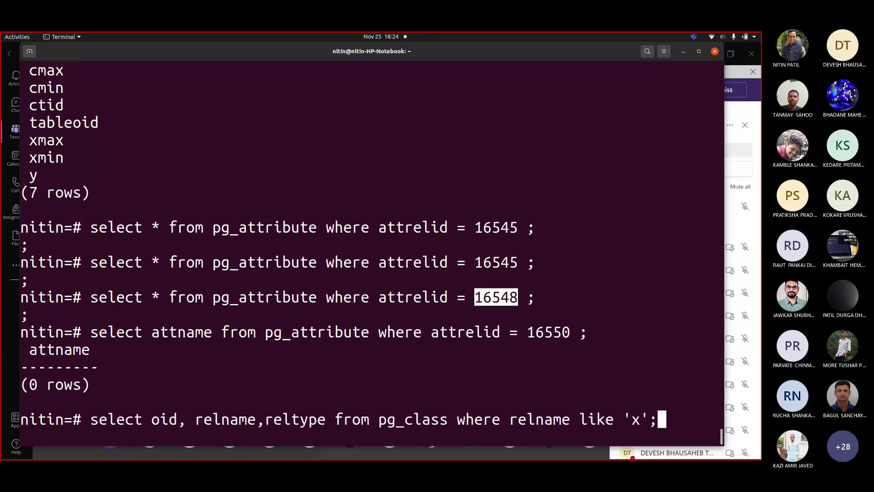
key(Return)
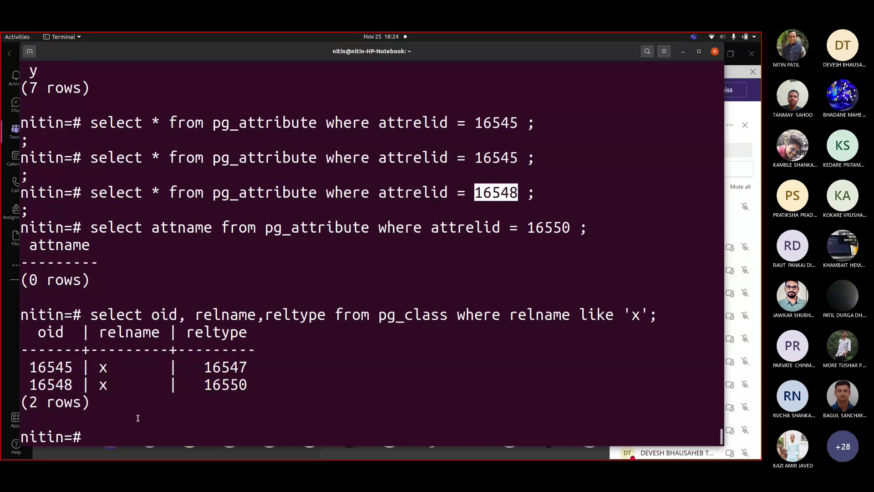
double_click(217, 384)
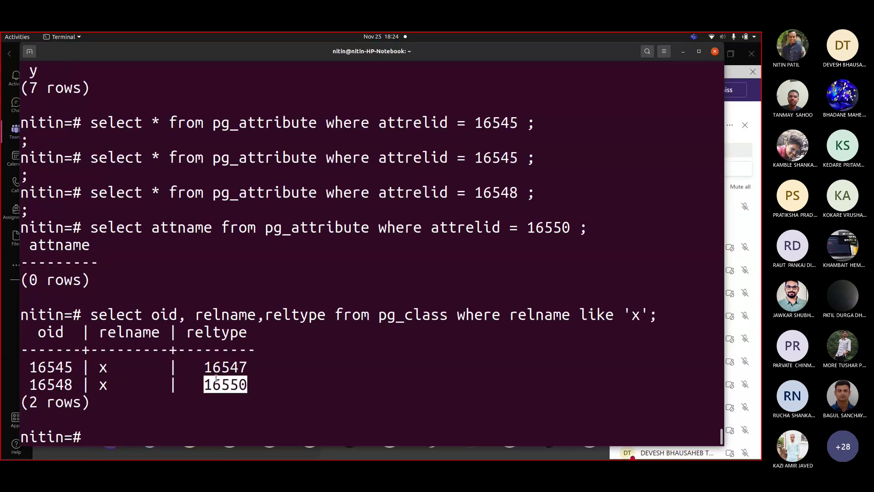
double_click(51, 384)
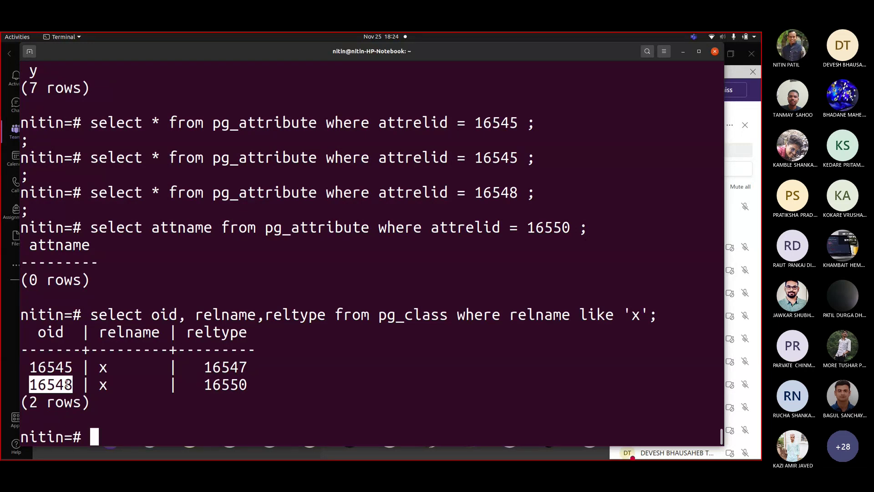
text(select )
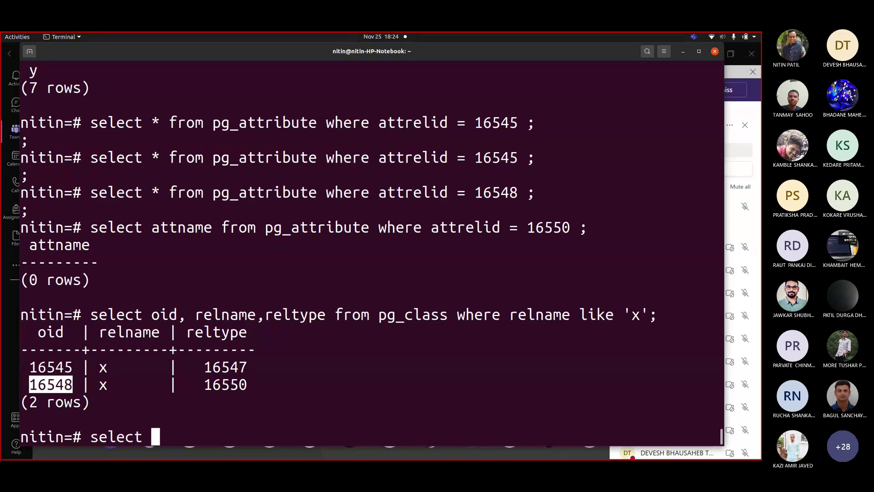
text(*)
Open a second terminal with enlarged text and arrange it beside the psql window.
key(BackSpace)
key(BackSpace)
key(BackSpace)
key(BackSpace)
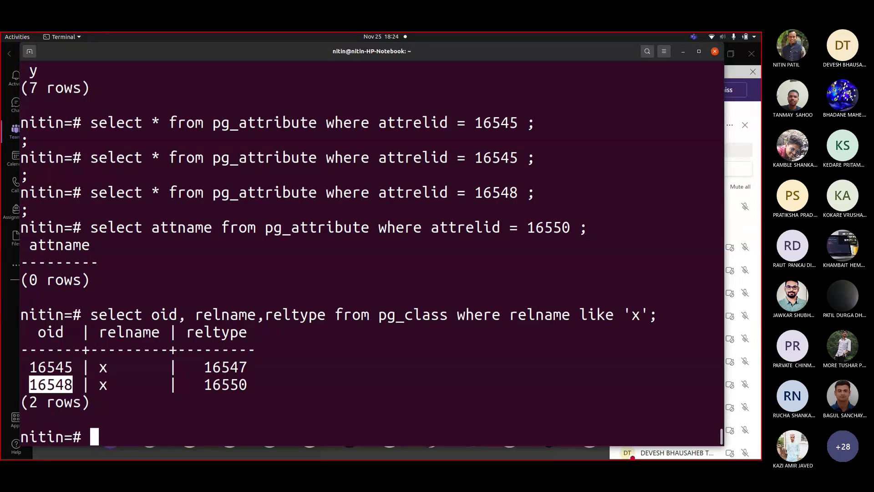
text(be)
text(gin)
key(ctrl+alt+t)
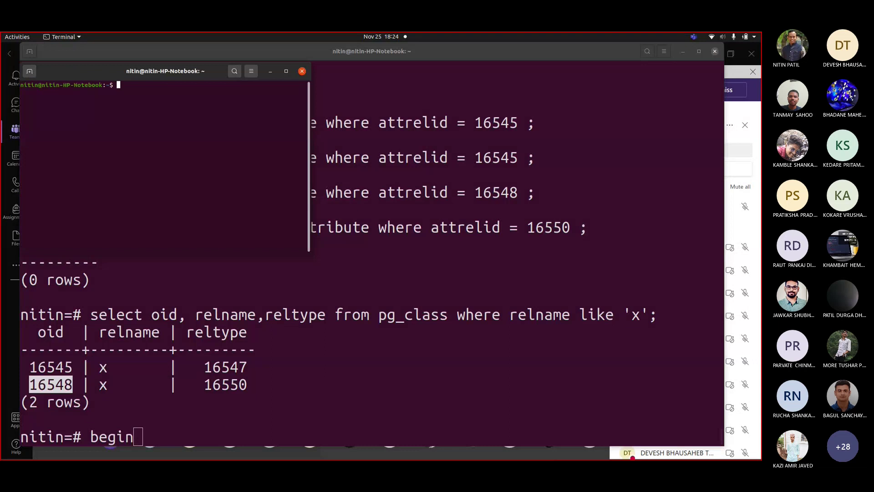
key(ctrl+shift+plus)
key(ctrl+shift+plus)
key(ctrl+shift+plus)
key(ctrl+shift+plus)
key(ctrl+shift+plus)
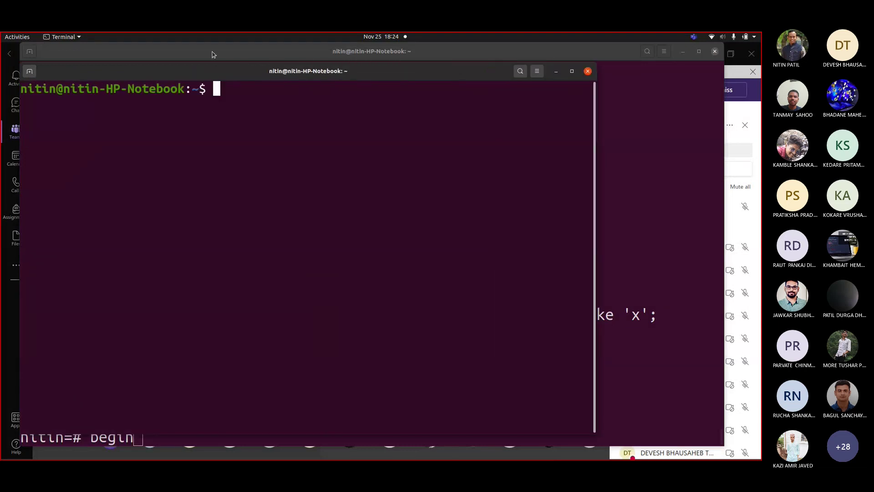
drag(205, 71, 464, 89)
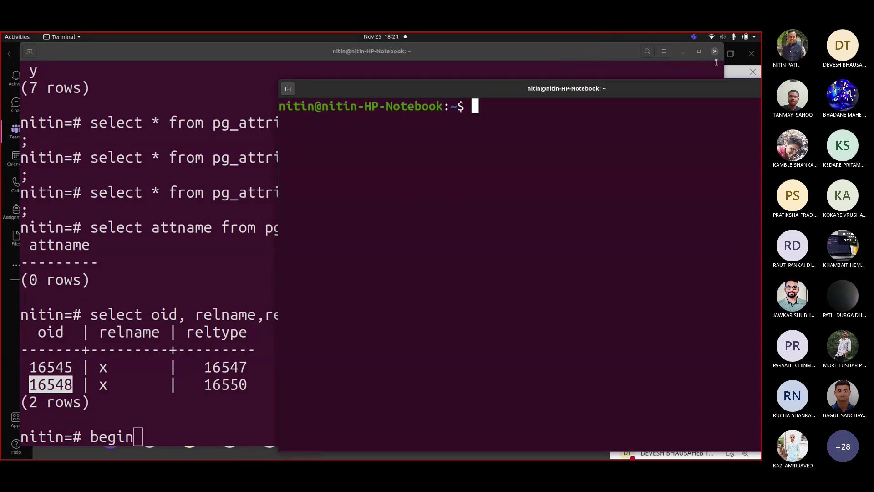
drag(724, 70, 522, 75)
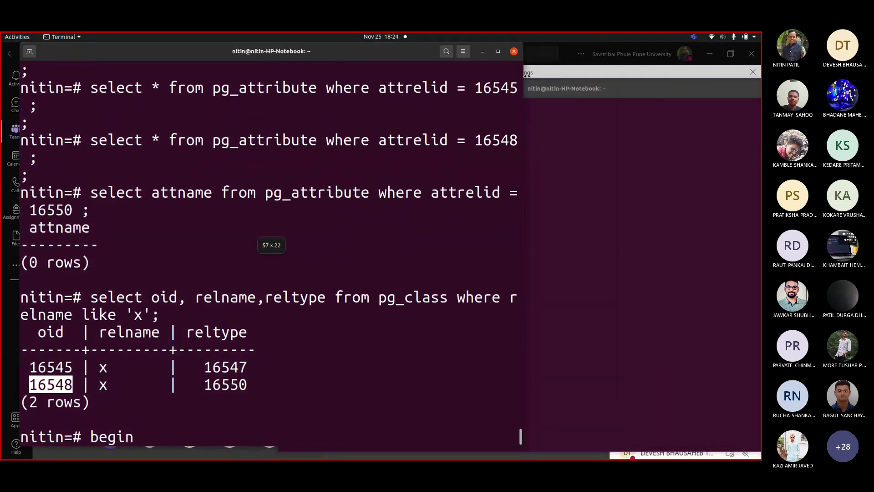
text(;)
Start a transaction with begin; and select from x, returning one row, 20.
key(Return)
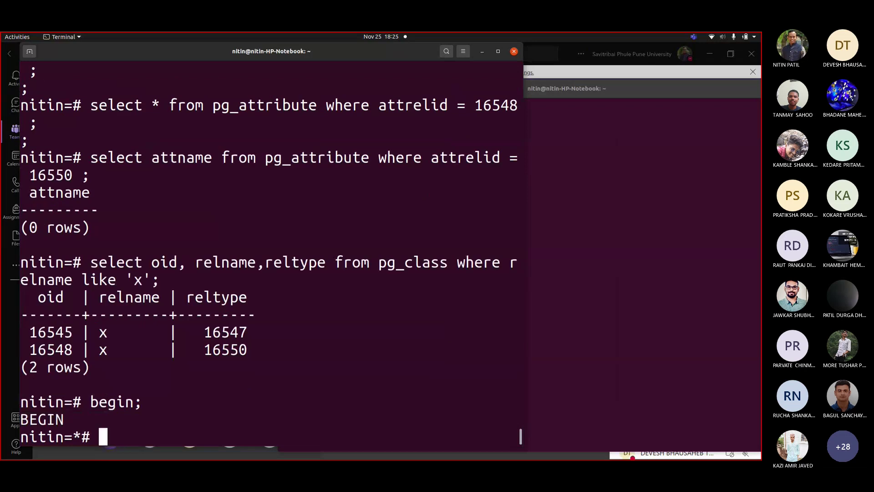
key(ctrl+l)
text(select * from x ;)
key(Return)
Start psql in the second terminal and describe the pg_locks view with \d pg_locks.
click(652, 264)
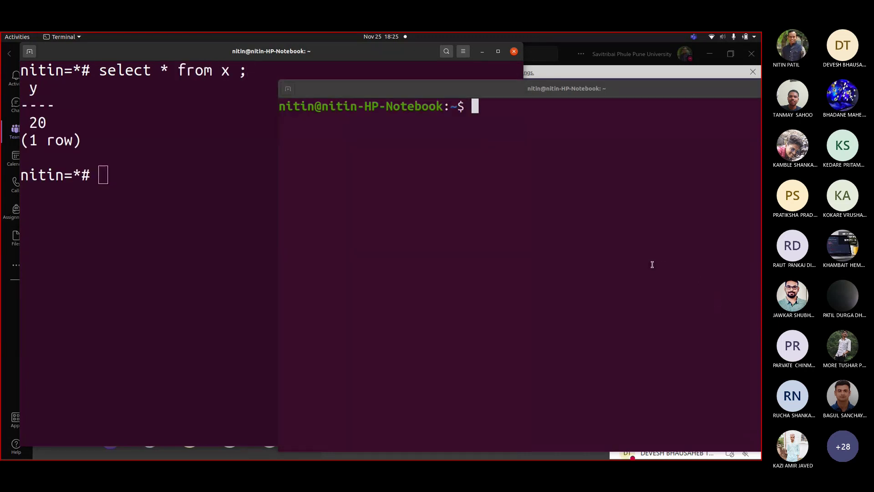
text(psql)
key(Return)
text(select )
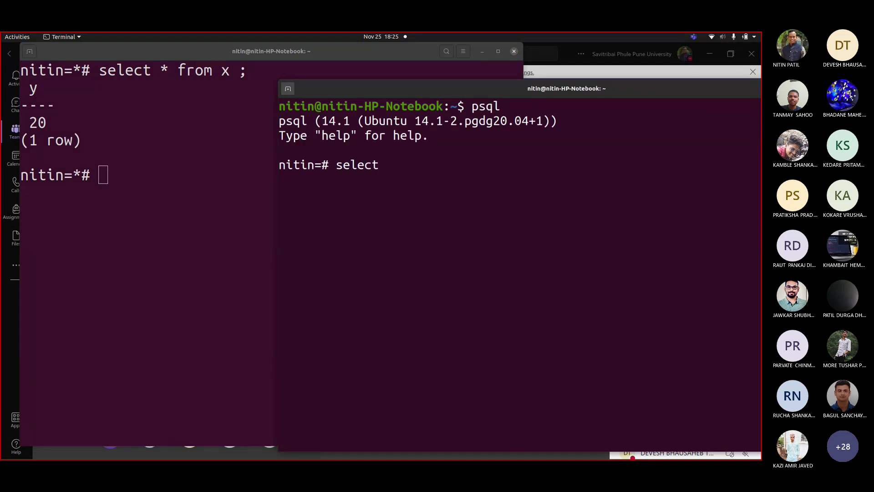
text(* from pg_loc)
key(ctrl+Left)
key(ctrl+Left)
key(ctrl+Left)
key(Left)
key(BackSpace)
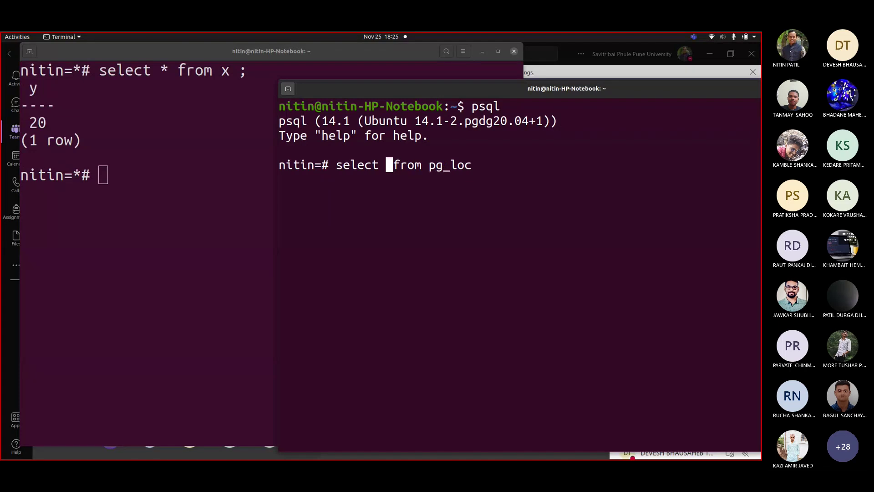
key(ctrl+c)
text(\d pg_lock)
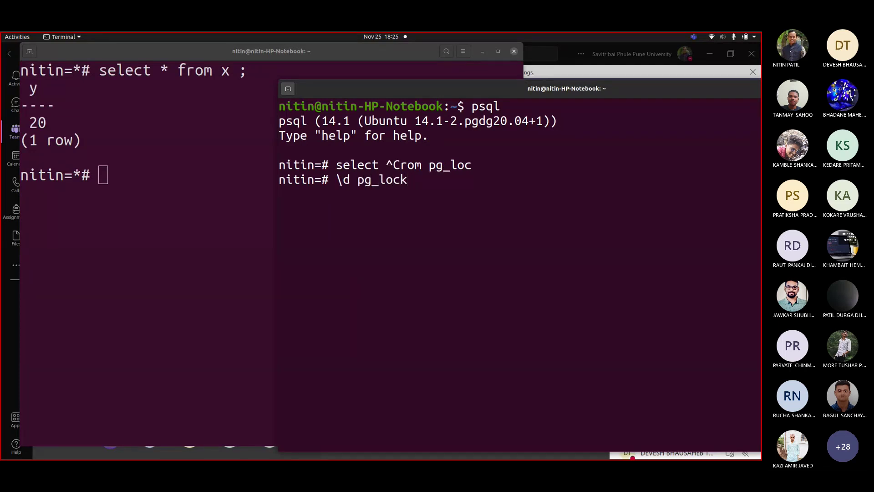
text(s)
key(Return)
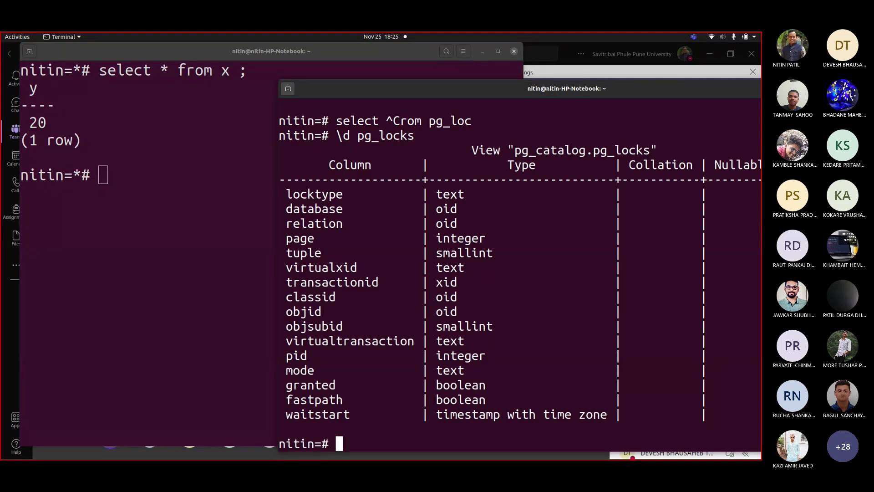
text(q)
Run select relation from pg_locks, getting five rows including 12290, 24966 and 16548.
key(BackSpace)
key(Up)
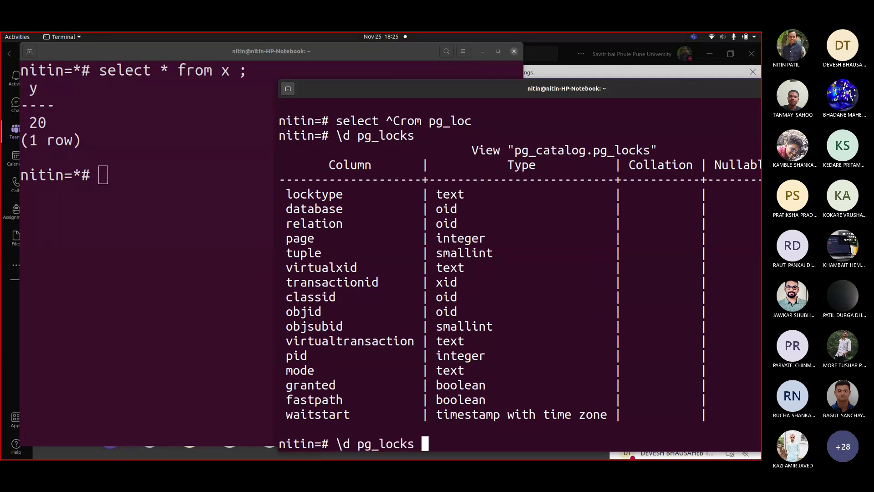
key(Down)
key(BackSpace)
text(select rela)
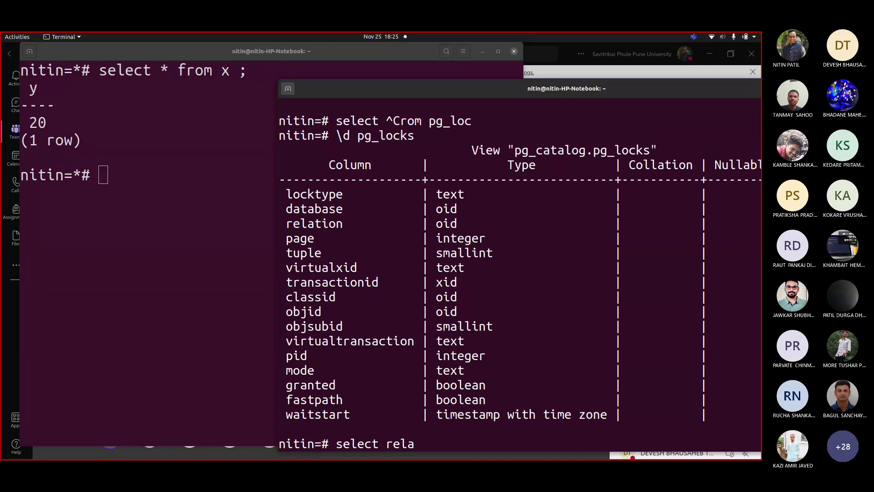
text(to)
key(BackSpace)
text(ion fro p)
key(BackSpace)
key(BackSpace)
key(BackSpace)
text(om pg_locks)
key(ctrl+l)
text(;)
key(Return)
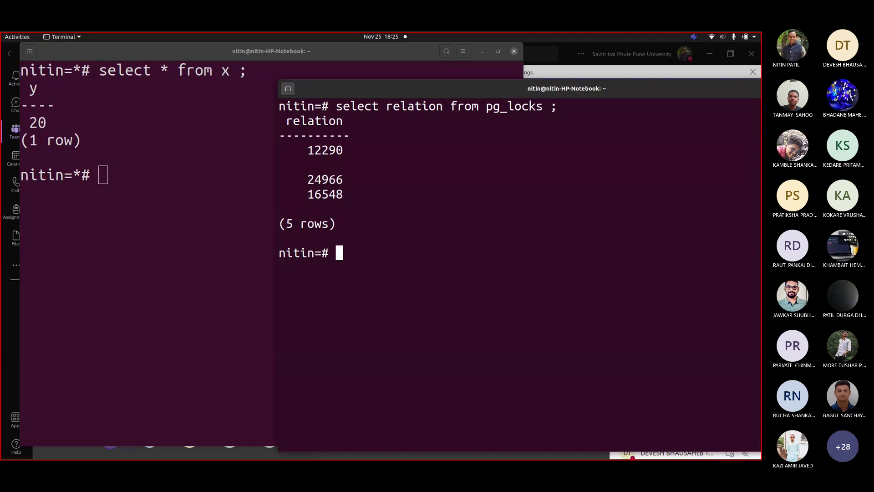
text(select )
text(relname from pg_locks where relname )
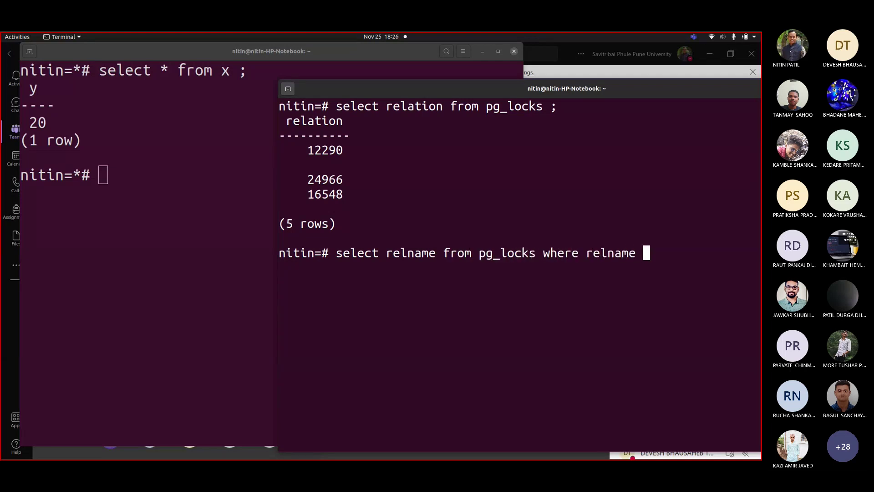
text(in ()
Attempt a pg_class name lookup for the locked relation OIDs and recall it for fixing.
key(Return)
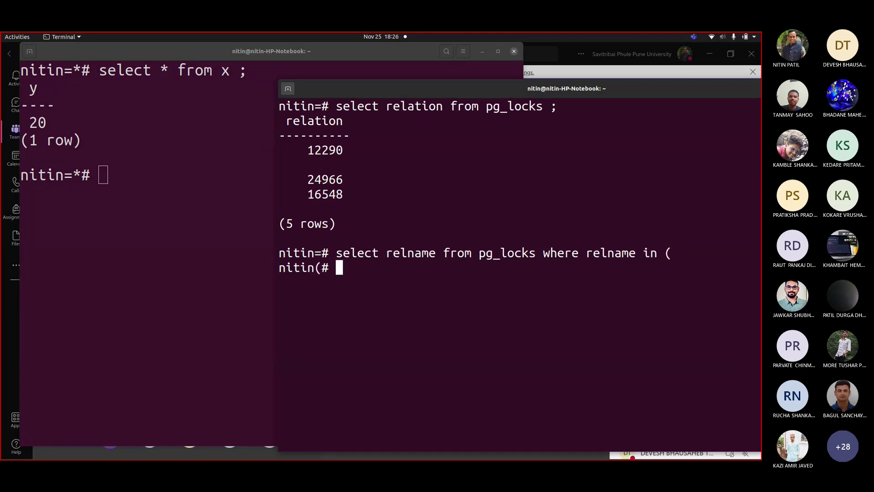
text(12290,24966)
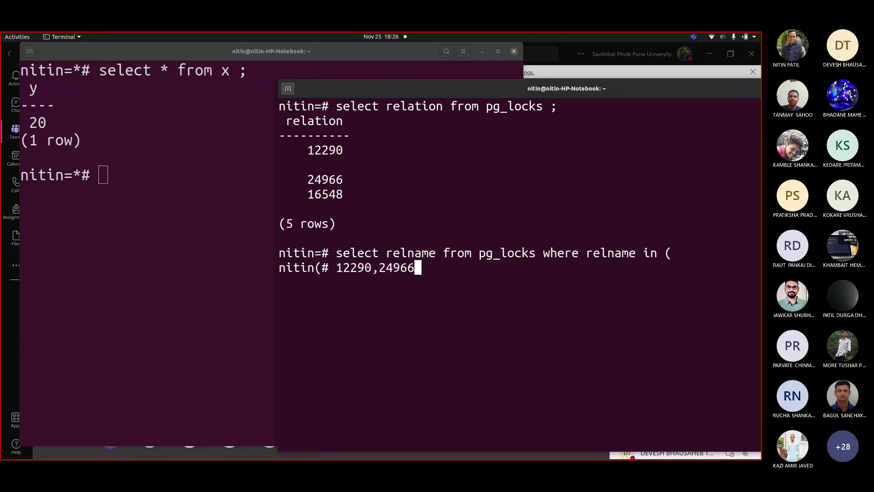
text(,16548)
text() ;)
key(Return)
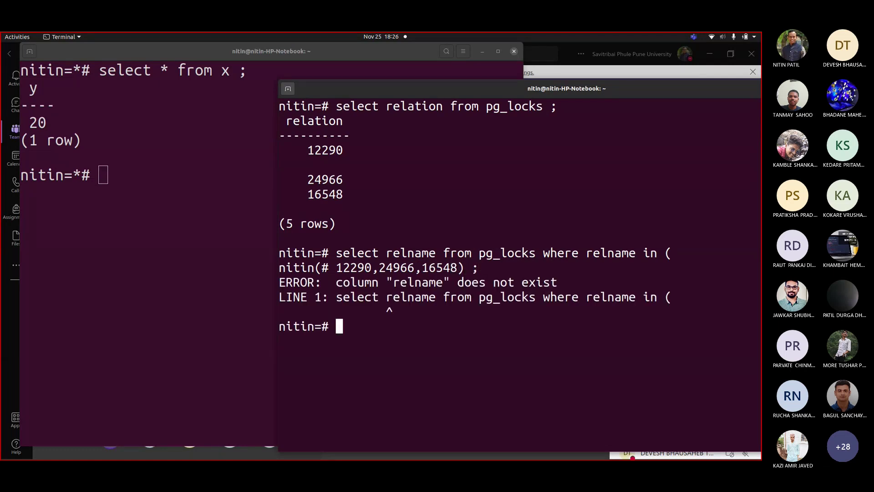
key(Up)
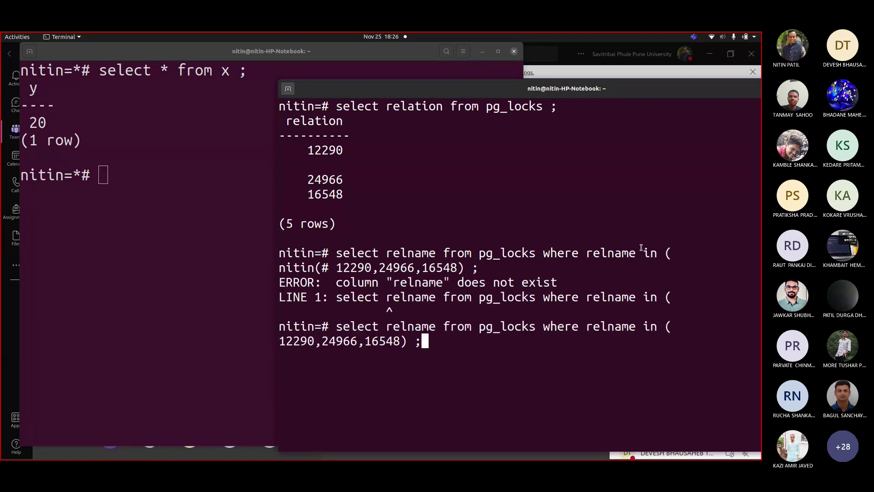
key(ctrl+Left)
key(ctrl+Left)
key(ctrl+Left)
key(ctrl+Left)
key(ctrl+Left)
key(ctrl+Left)
key(ctrl+Left)
key(ctrl+Left)
key(ctrl+Left)
key(Right)
key(Right)
key(Right)
key(BackSpace)
key(BackSpace)
key(BackSpace)
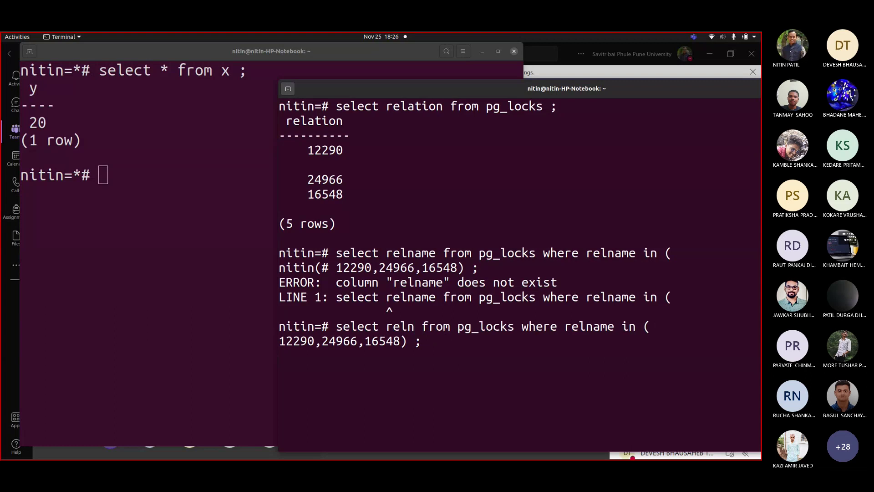
text(ame from pg_class where )
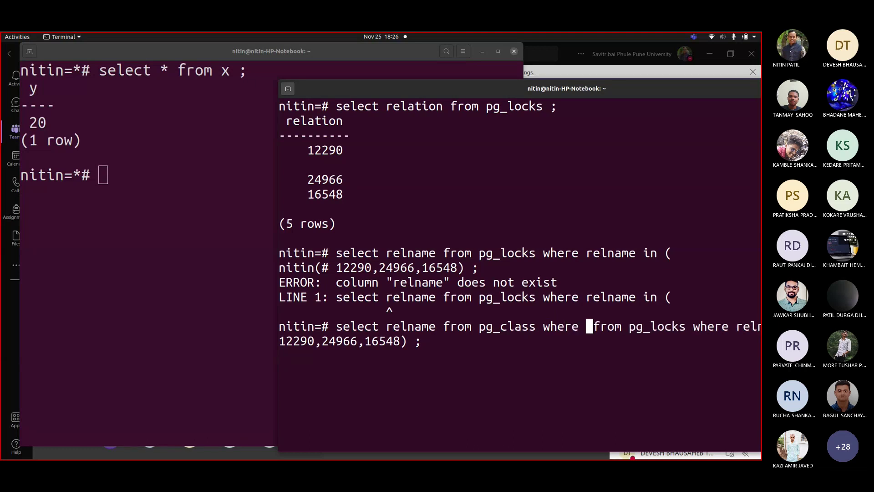
text(selec)
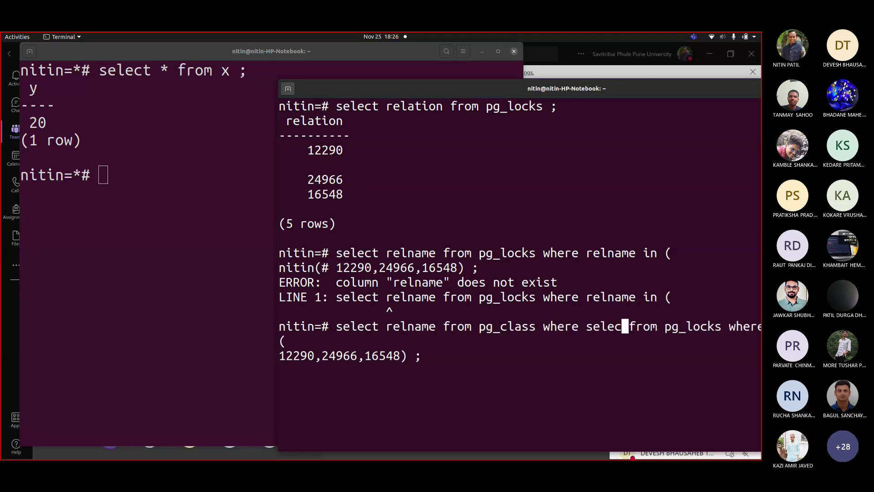
Run select oid, relname from pg_class where oid in (12290,24966,16548).
key(BackSpace)
key(BackSpace)
key(BackSpace)
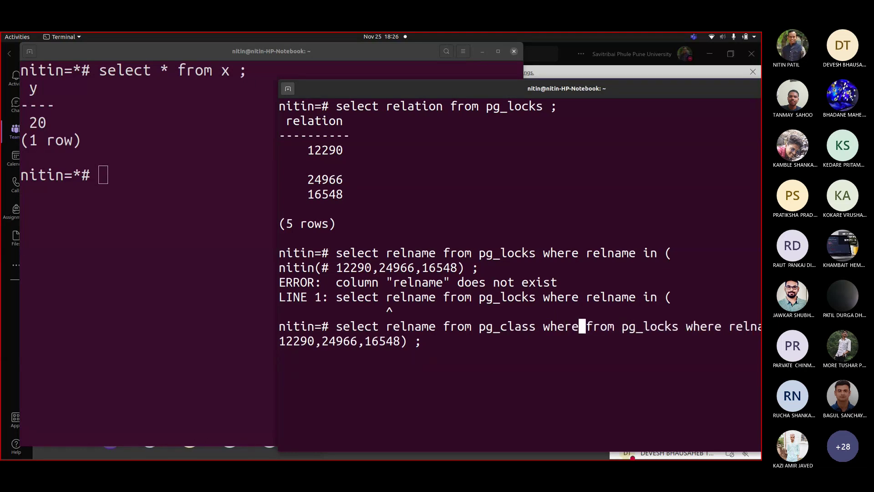
key(ctrl+Right)
key(ctrl+Right)
key(ctrl+Right)
key(BackSpace)
key(BackSpace)
key(BackSpace)
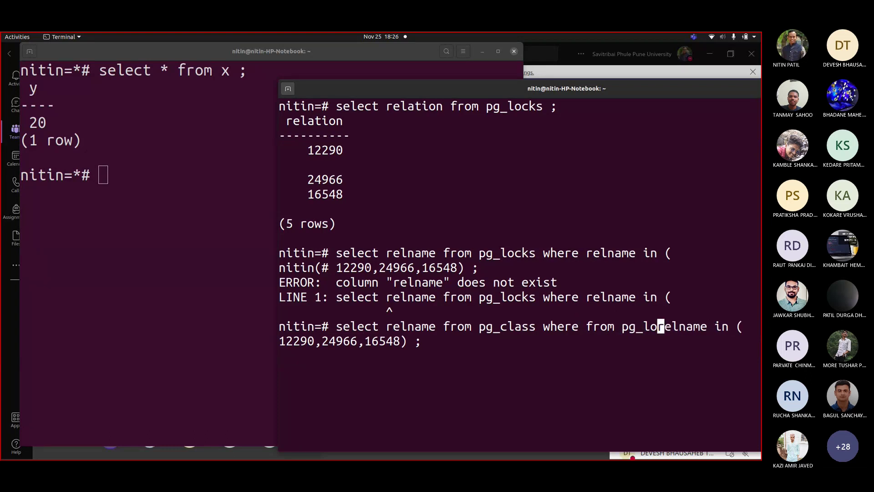
key(BackSpace)
key(BackSpace)
key(BackSpace)
key(BackSpace)
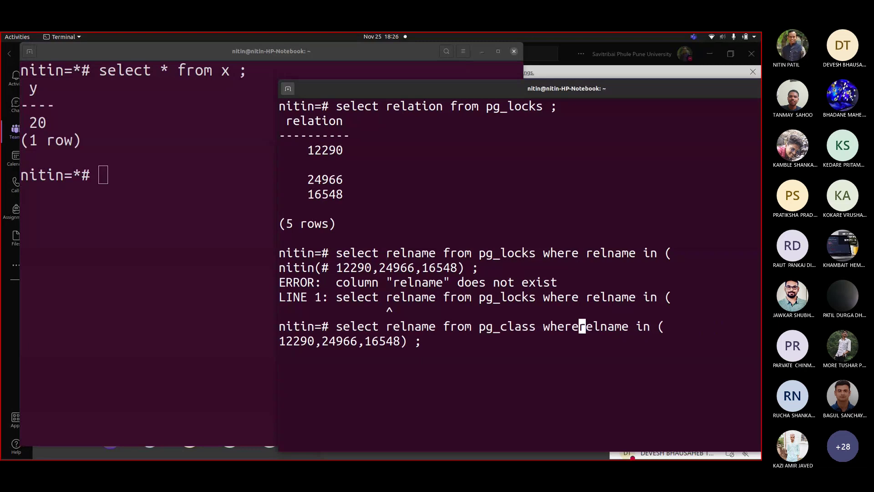
key(ctrl+Right)
key(BackSpace)
key(BackSpace)
key(BackSpace)
key(BackSpace)
text(oid)
key(alt+b)
key(alt+b)
key(alt+b)
key(alt+b)
text(p)
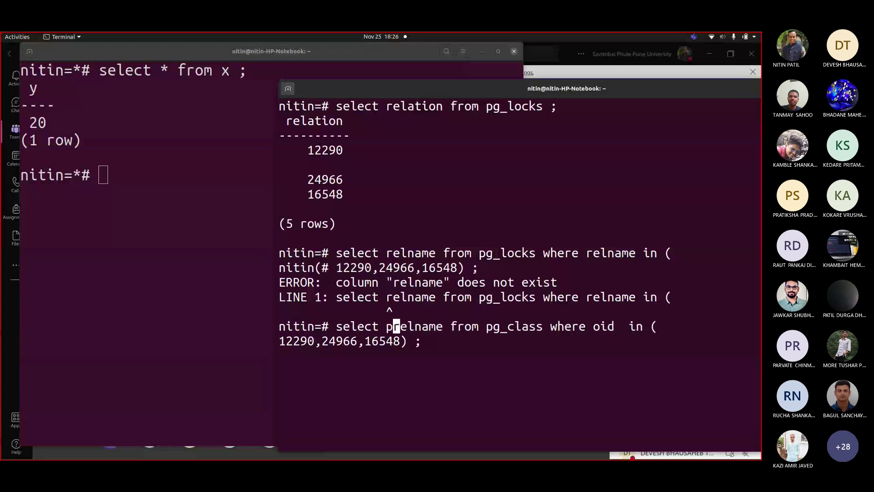
key(BackSpace)
text(oid ,)
key(Return)
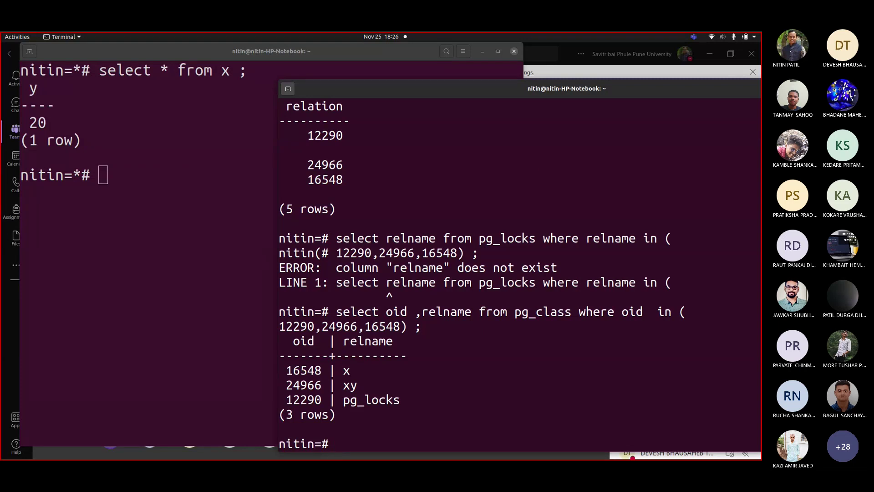
In the first session run update x set y = 200 where y = 20, then highlight the second session's rows.
click(122, 182)
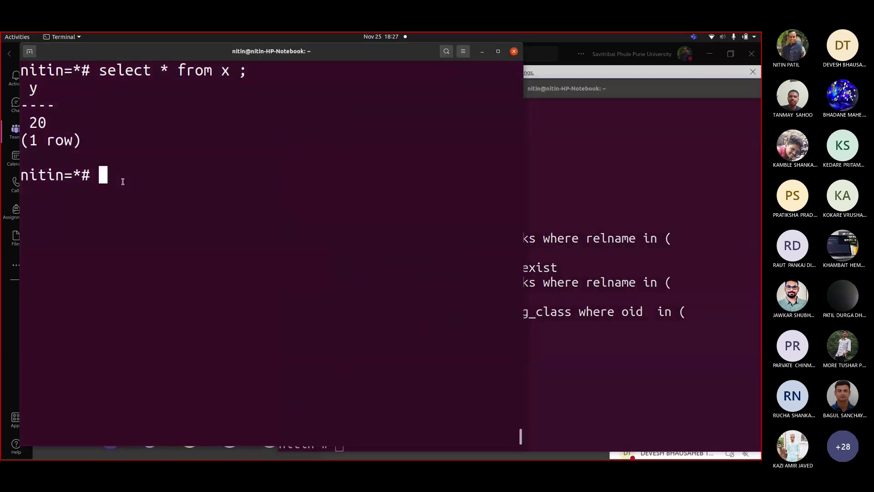
text(update )
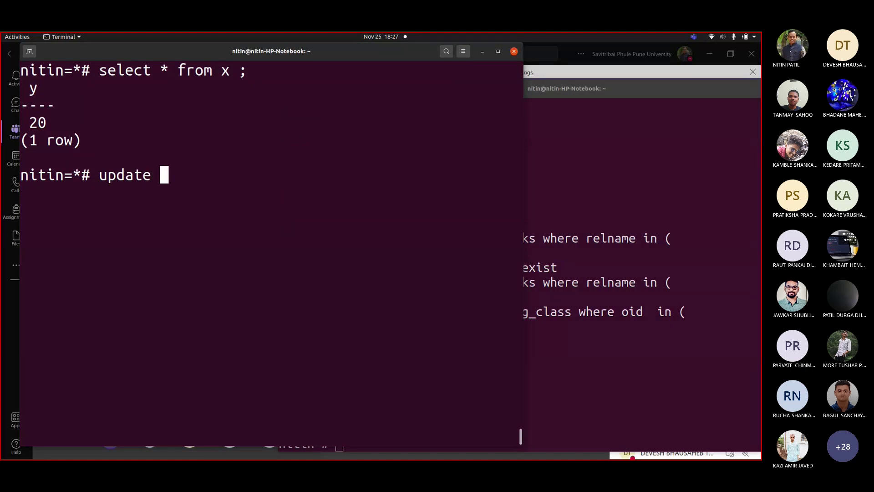
text(x set y )
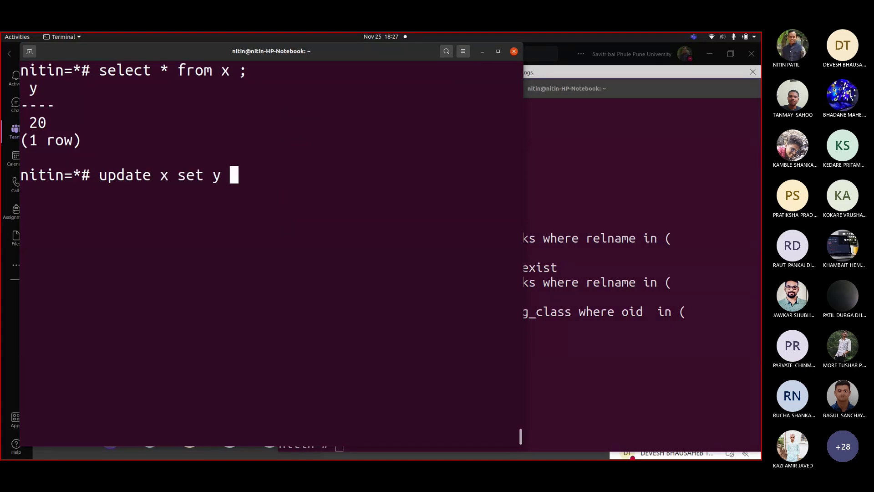
text(= 200 where y = 20 ;)
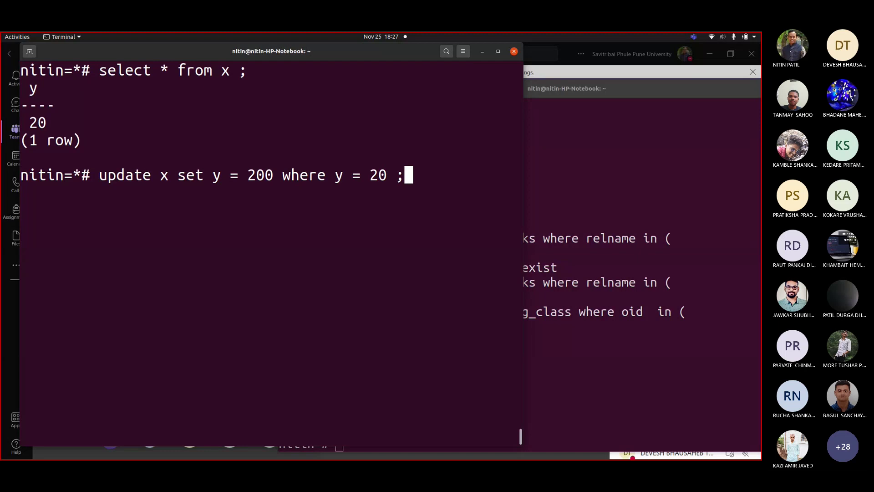
key(Return)
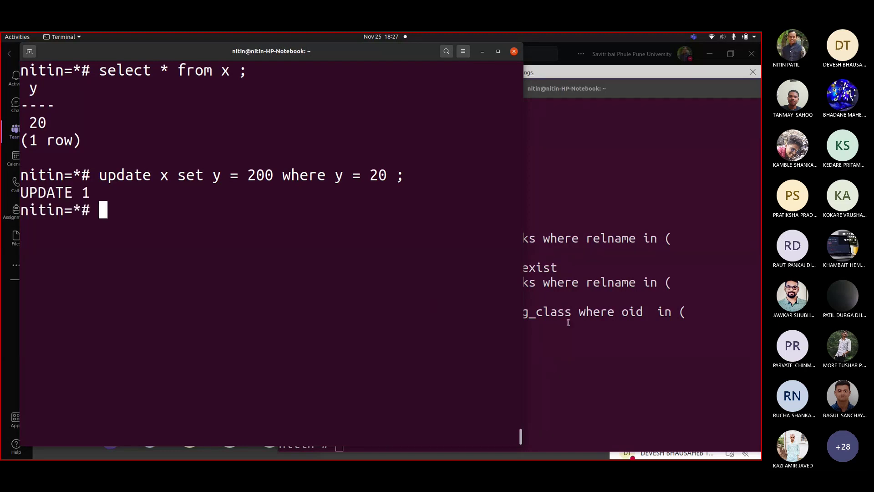
click(567, 323)
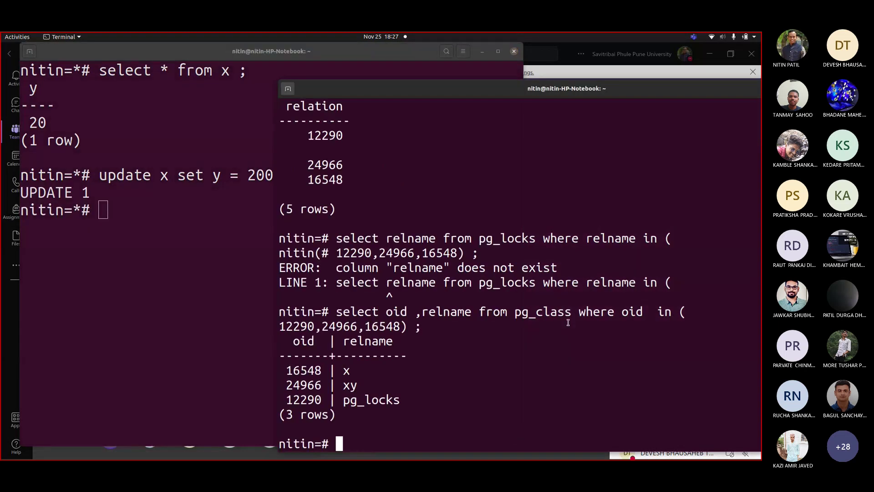
drag(431, 400, 285, 365)
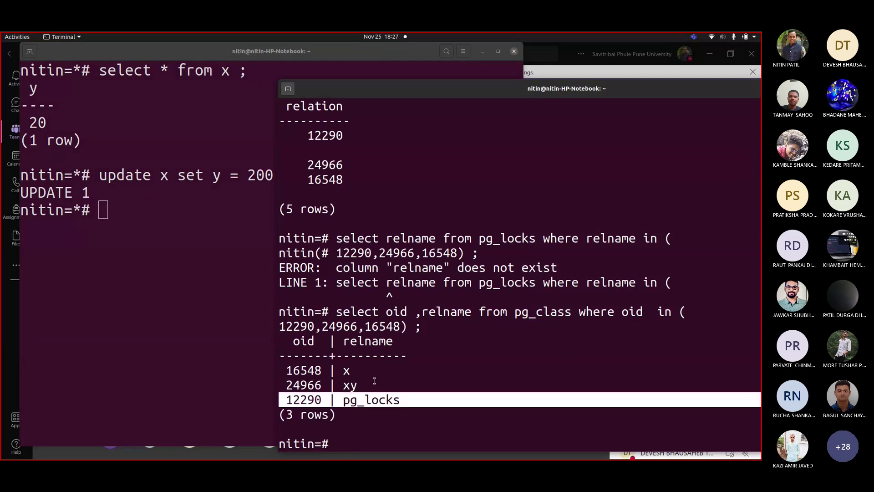
Rerun select relation from pg_locks, showing 24966 and 16548 twice each.
key(ctrl+l)
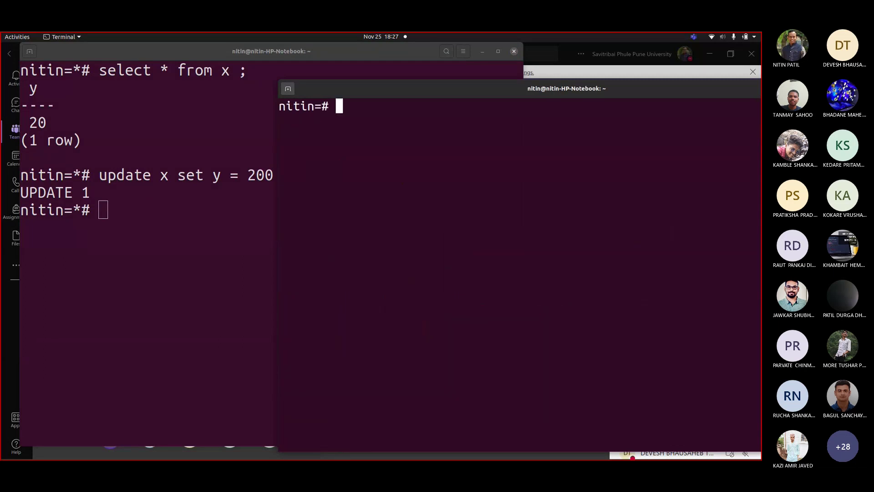
key(Up)
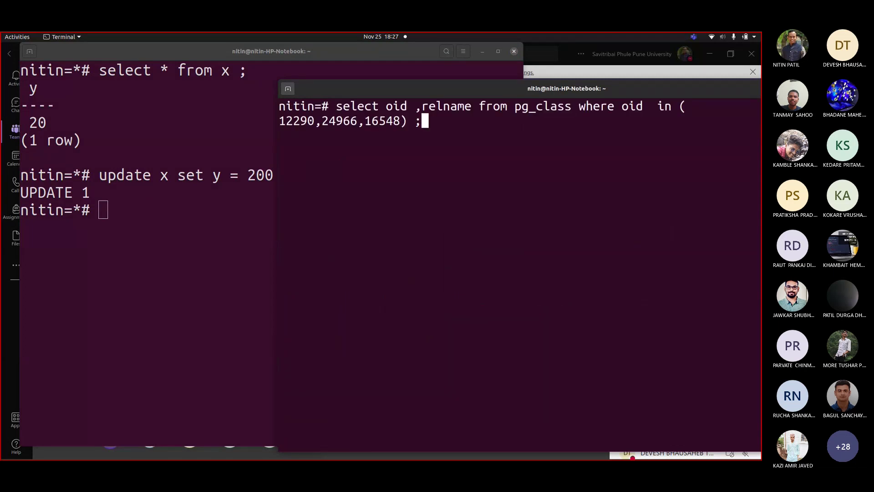
key(ctrl+Left)
key(ctrl+Left)
key(ctrl+Left)
key(Up)
key(Up)
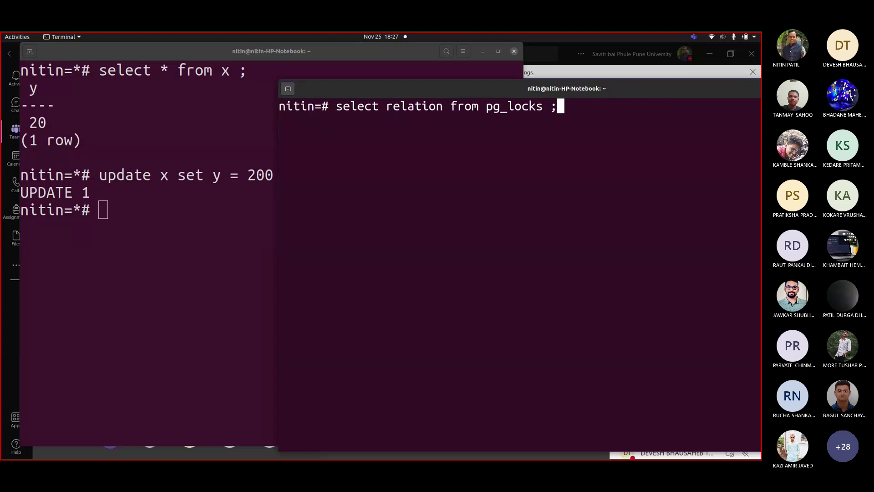
key(Return)
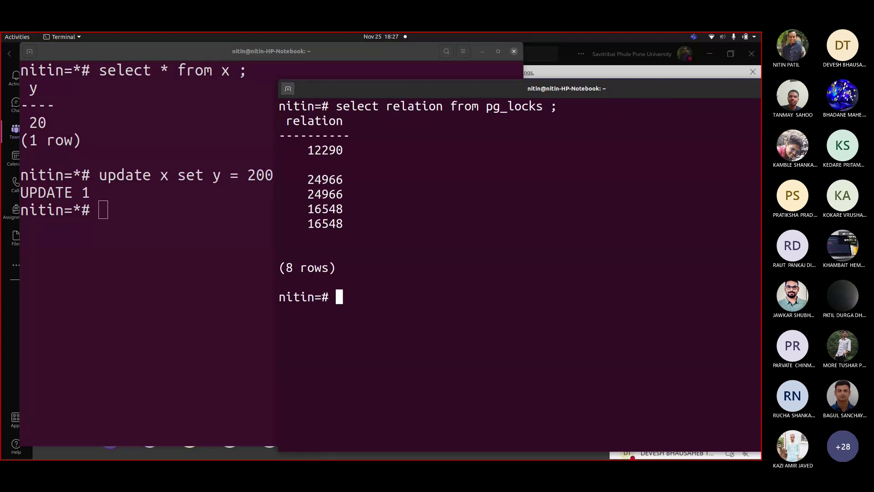
key(Up)
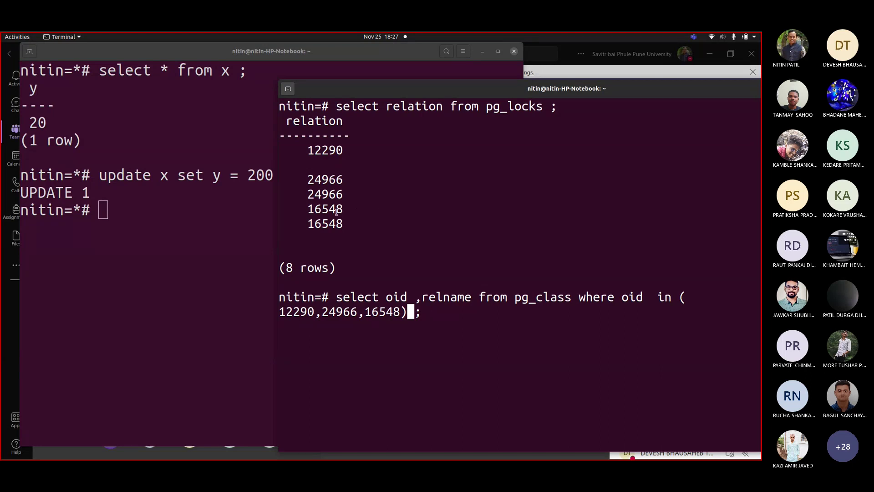
drag(331, 209, 333, 227)
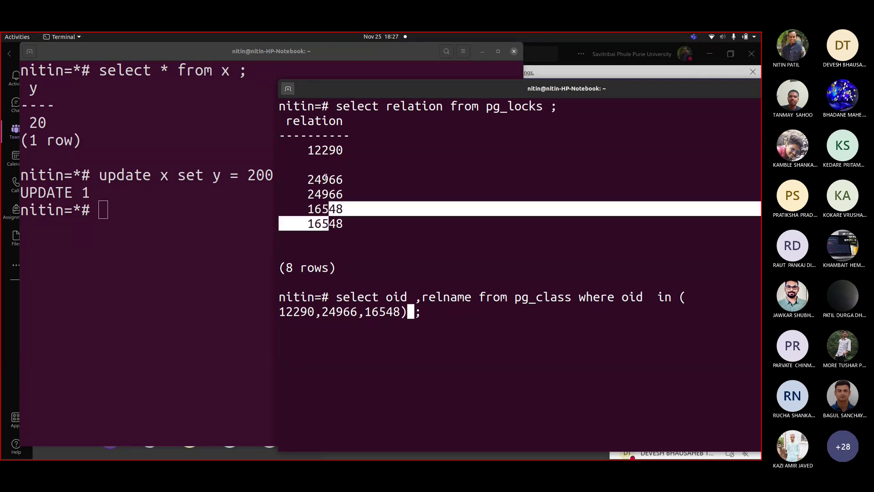
drag(327, 179, 321, 197)
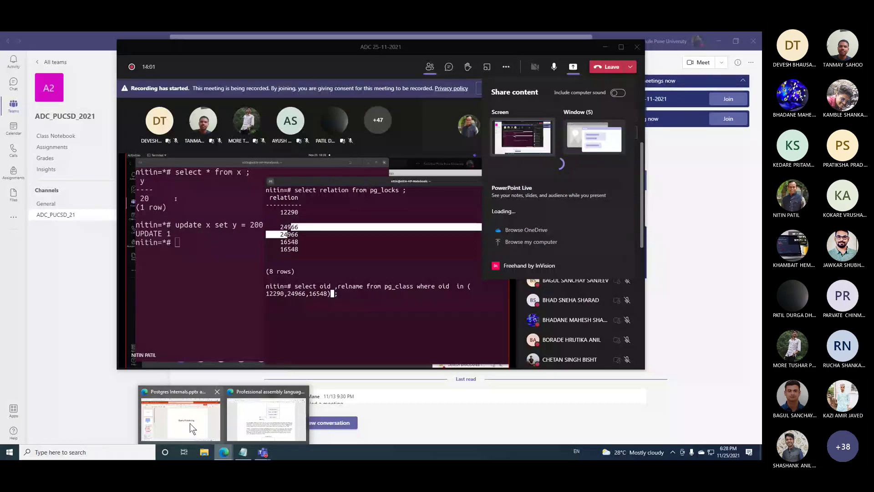
Bring the Postgres Internals PowerPoint deck to the front from the taskbar.
click(190, 422)
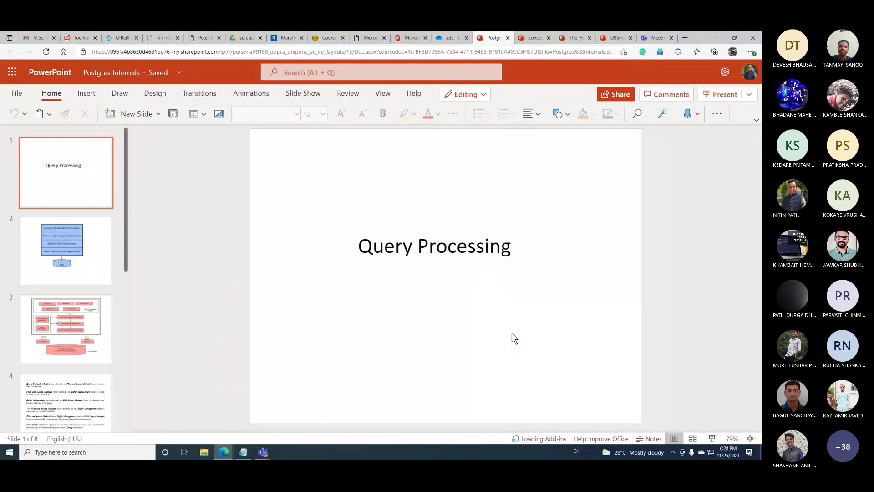
Present the Postgres Internals deck, advance to the second slide, then return to the terminals.
click(648, 443)
click(459, 387)
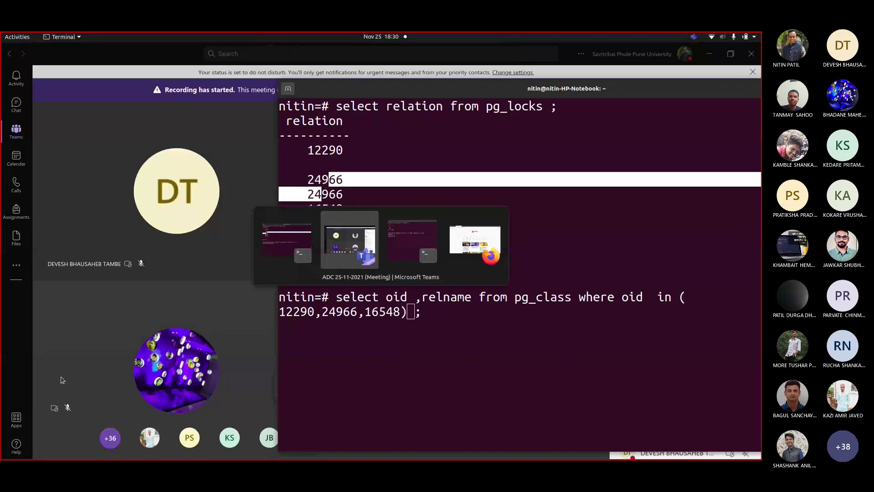
key(Tab)
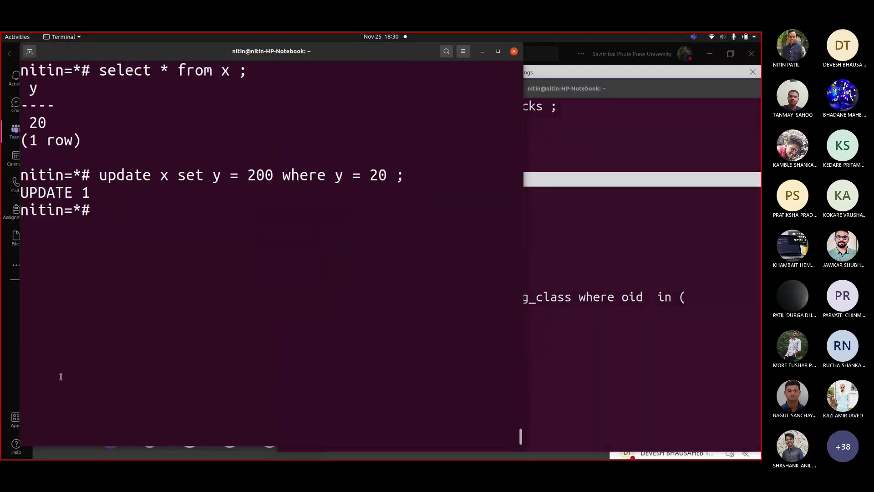
text(\q)
Quit psql in the first terminal, clear the screen, and start a fresh psql session.
key(Return)
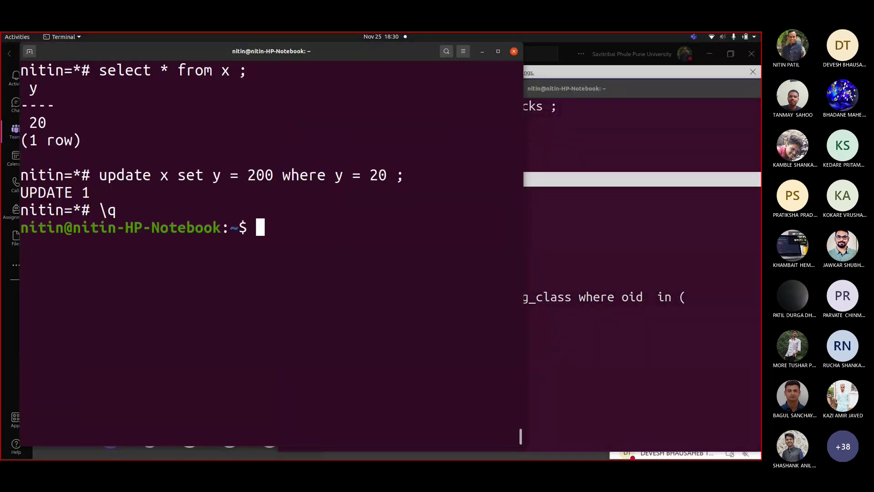
text(begin ;)
key(Return)
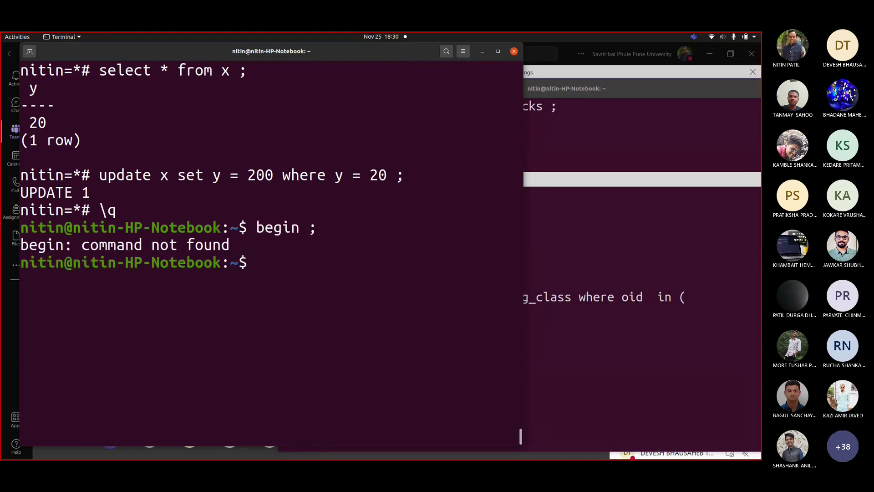
key(ctrl+l)
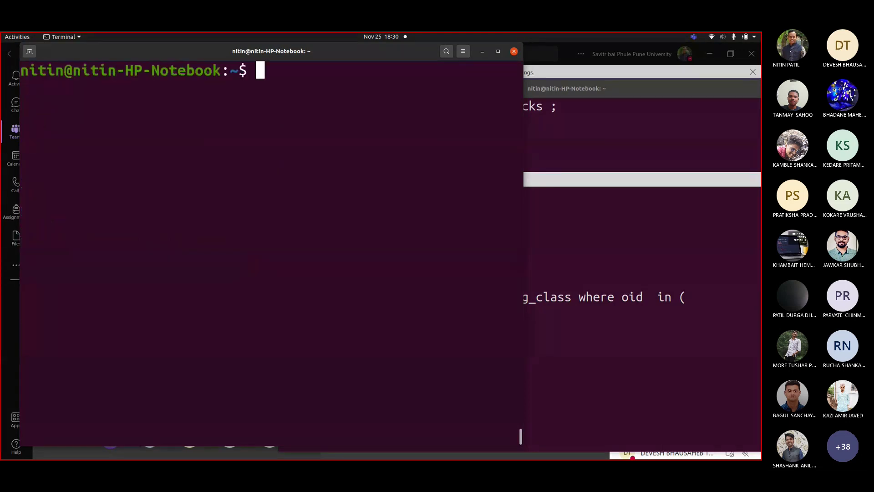
text(psql)
key(Return)
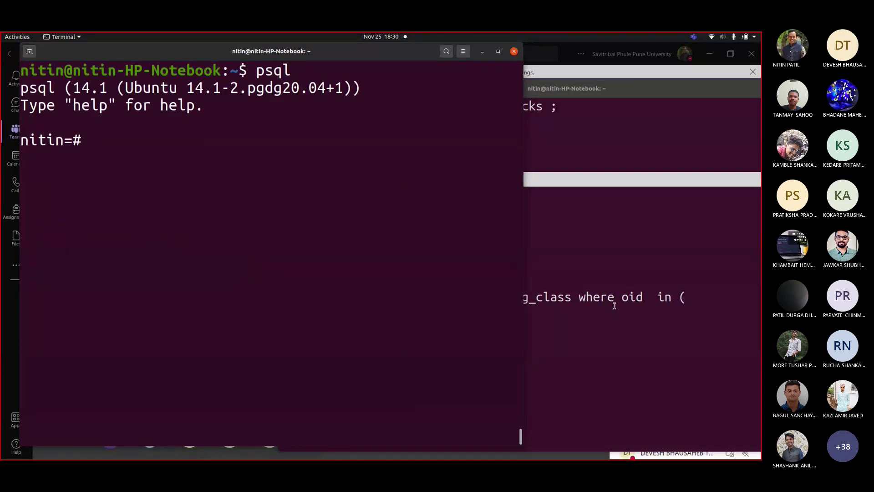
In the second terminal, cancel the pending query, quit psql, and clear the screen.
click(615, 305)
key(BackSpace)
key(BackSpace)
key(ctrl+c)
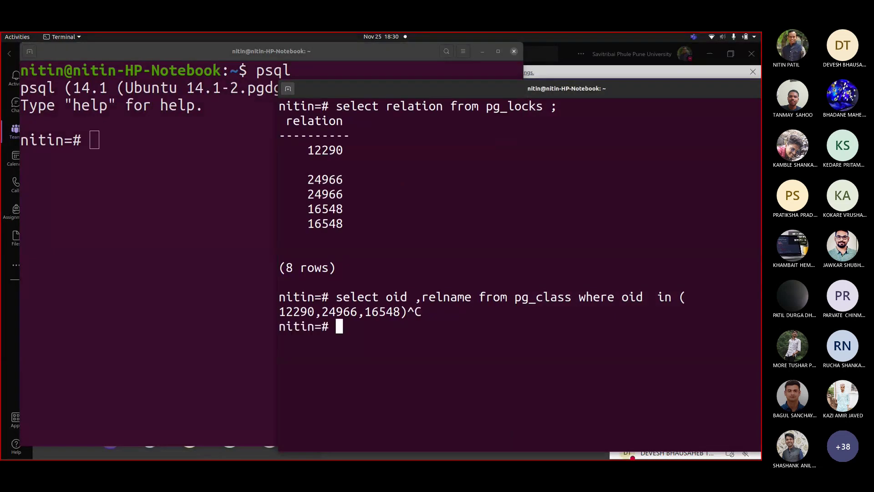
text(\q)
key(Return)
key(ctrl+l)
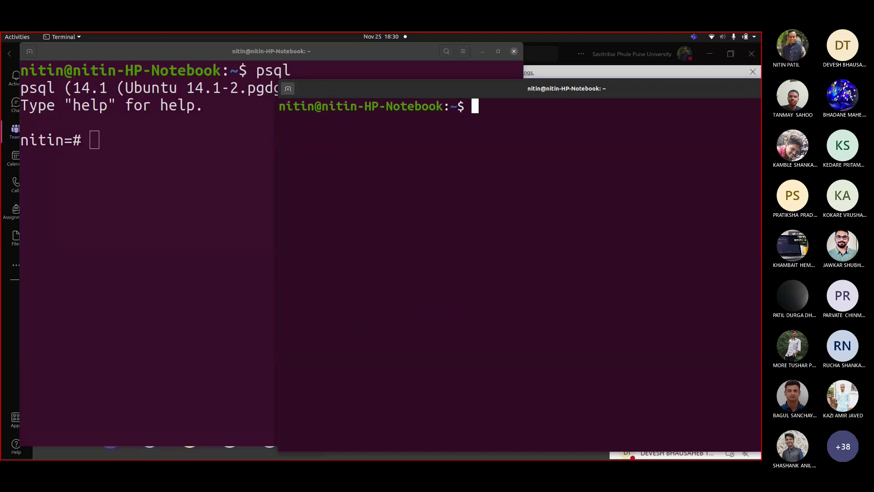
text(su postgres)
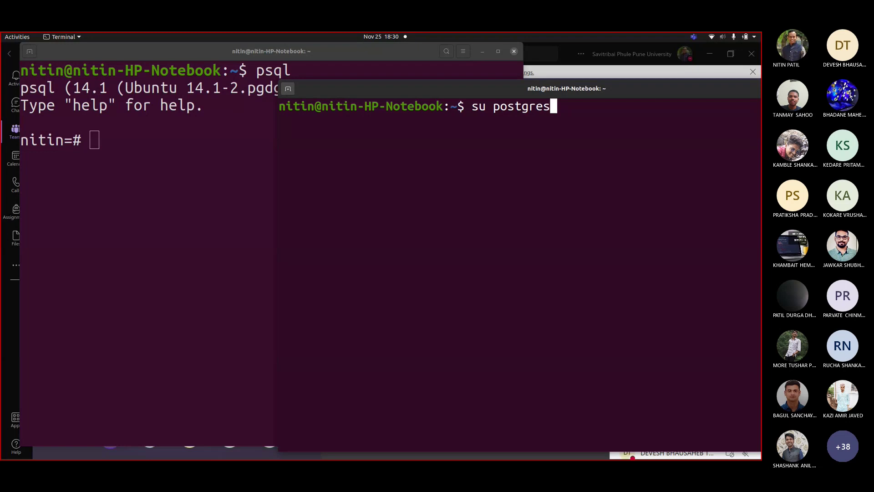
Switch to the postgres user and start a cd toward /var/lib/postgresql.
key(Return)
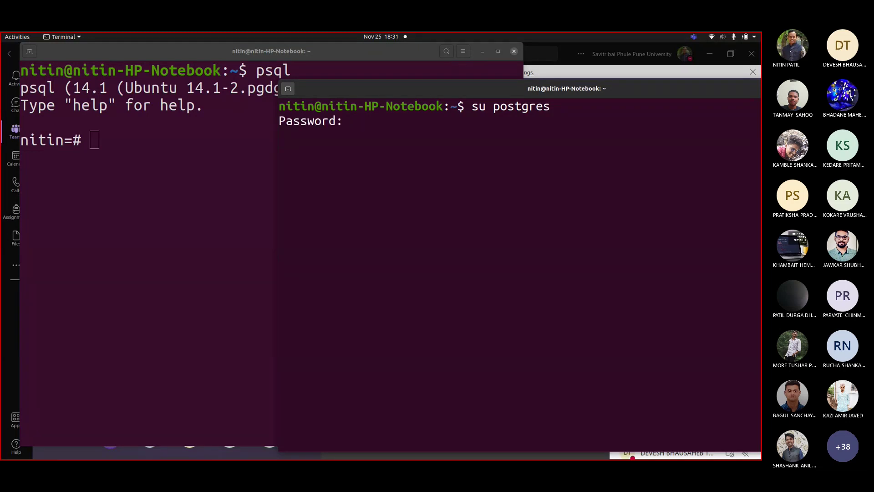
key(Return)
text(cd /et)
key(BackSpace)
key(BackSpace)
text(b)
key(BackSpace)
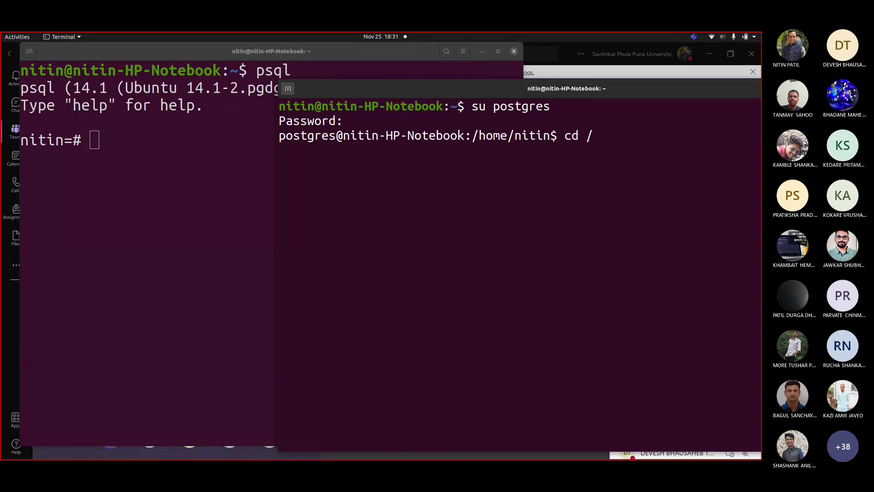
text(var/lib/po)
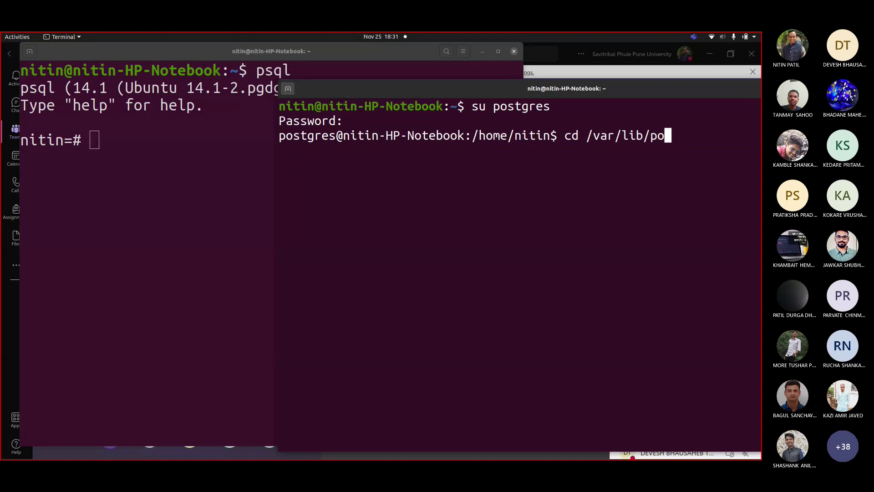
key(Tab)
key(Tab)
key(Tab)
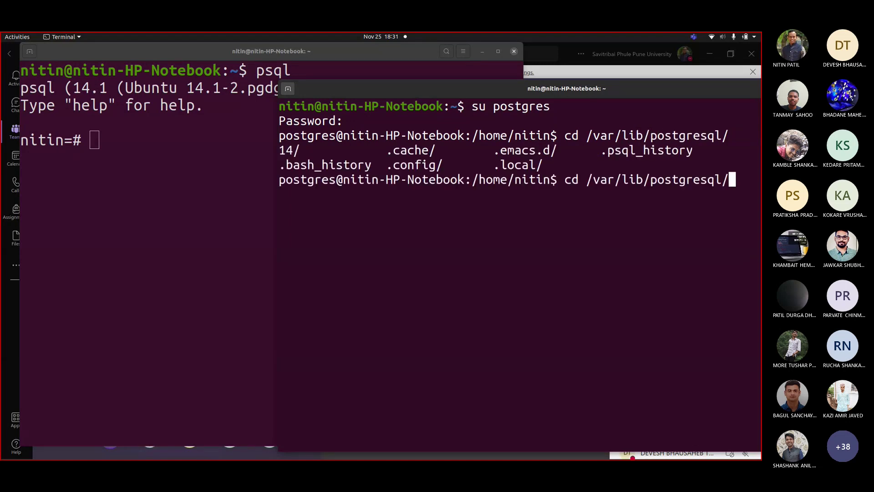
text(14/ma)
Change into /var/lib/postgresql/14/main/base and confirm the location with pwd.
key(Tab)
key(Tab)
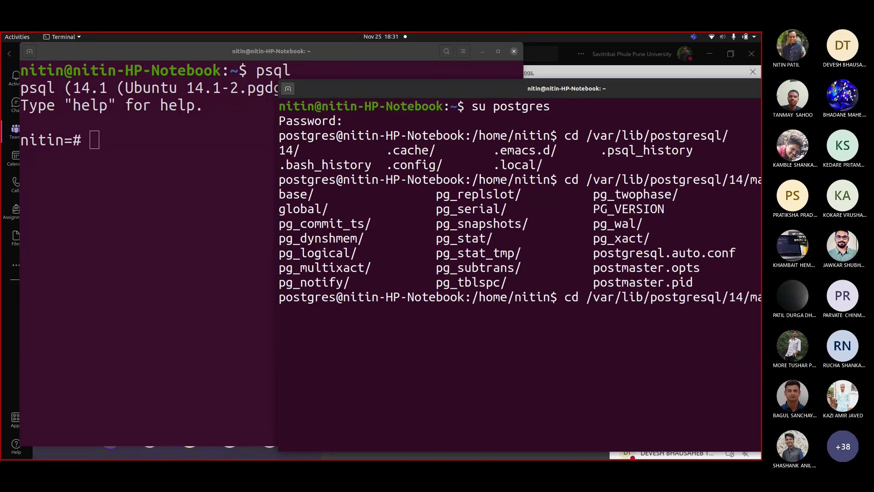
key(ctrl+l)
text(in/base)
key(Return)
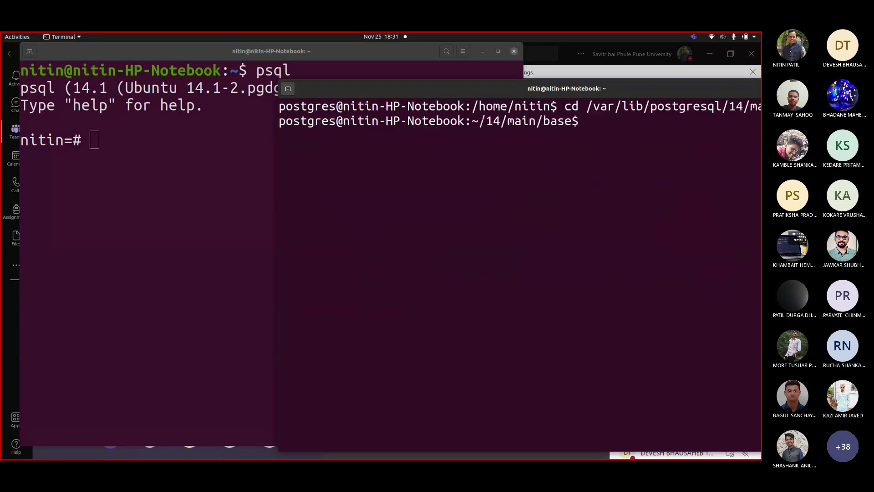
text(pqd)
key(Return)
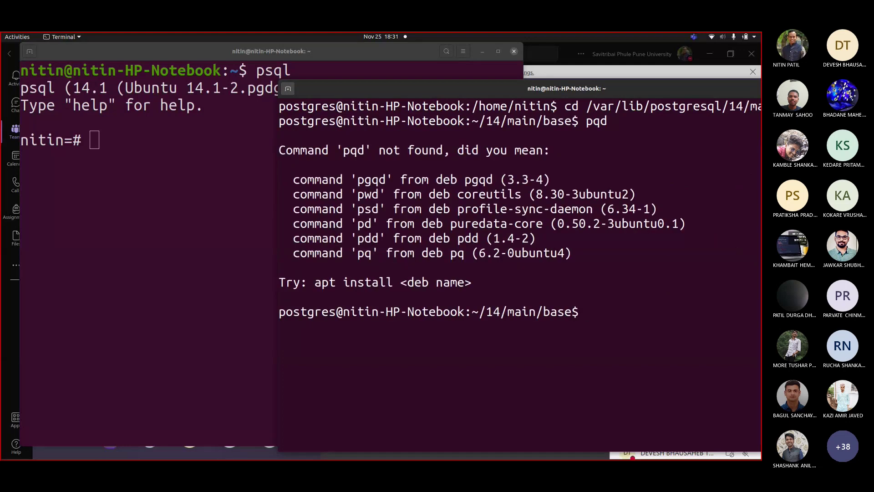
key(ctrl+l)
text(pwd)
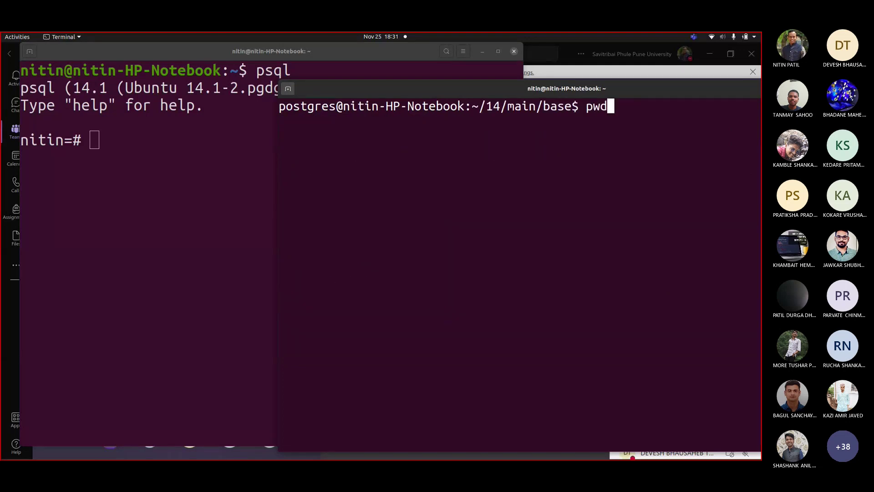
key(Return)
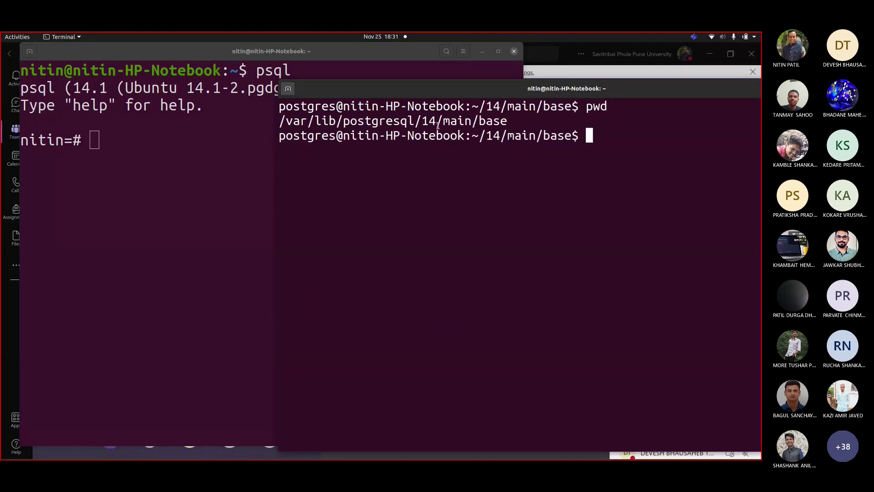
Query pg_database for OIDs and names, then list base's folders 1, 13759, 13760, 16385.
triple_click(437, 124)
click(168, 143)
text(select oid )
text(, datname from pg_database ;)
key(Return)
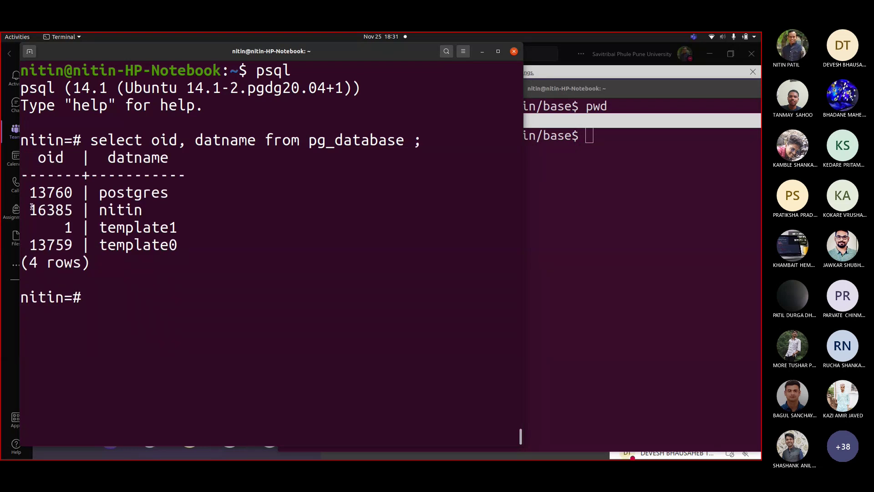
drag(29, 209, 147, 210)
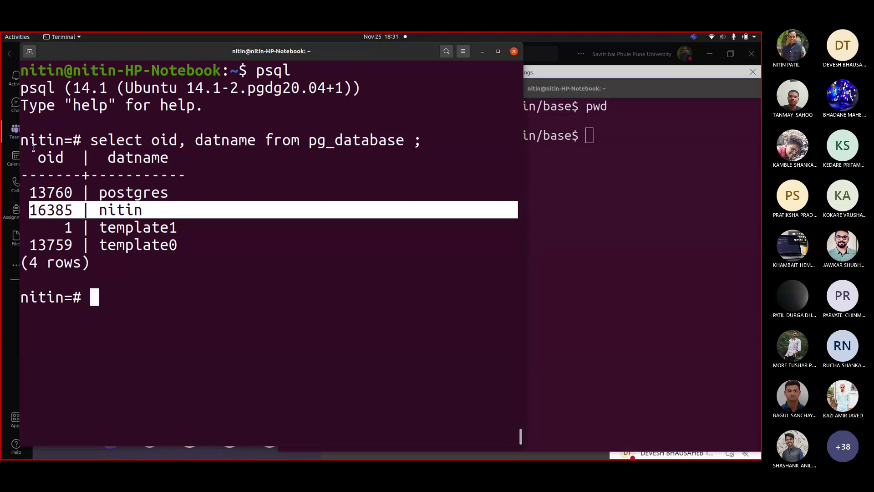
click(615, 206)
text(ls)
key(Return)
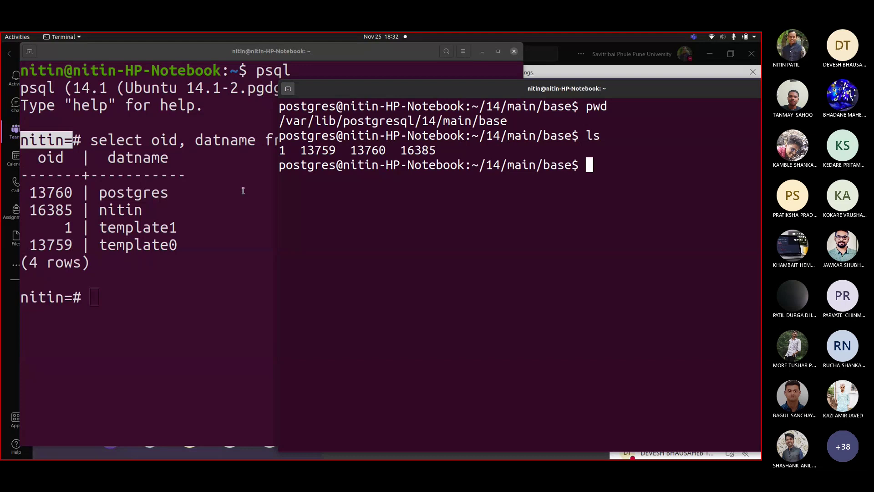
text(cd 16)
Enter the 16385 database folder and list its files.
key(Tab)
key(Return)
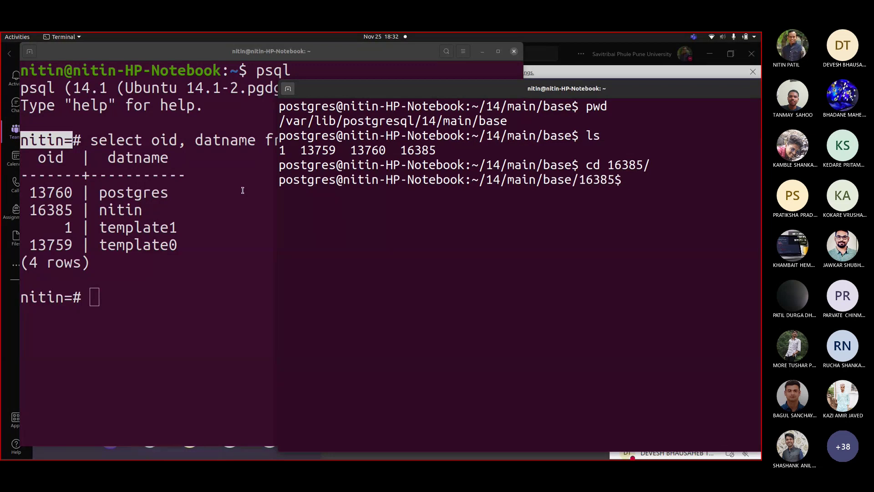
text(l)
text(s)
key(Return)
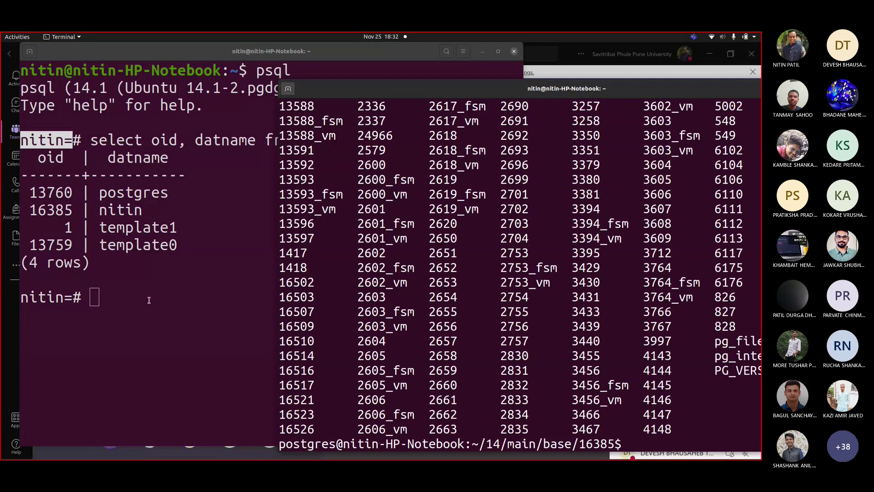
List the database's relations with \d and query pg_class for table x's OIDs.
click(115, 279)
text(\d)
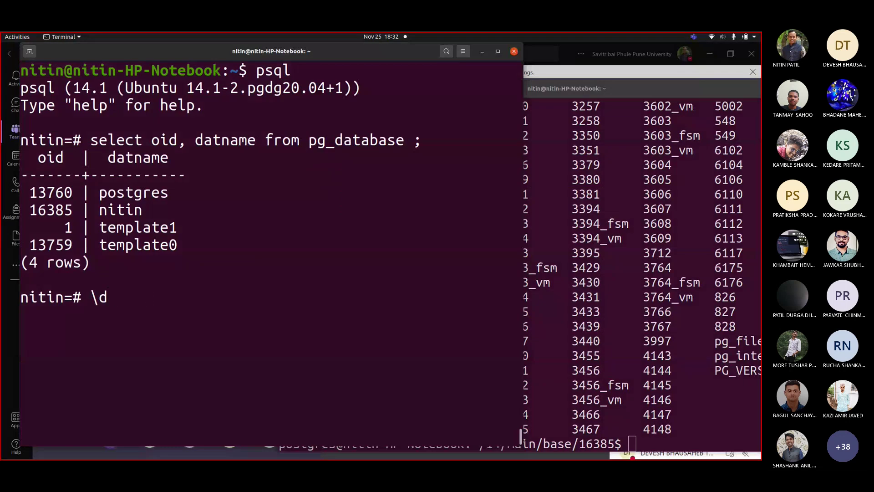
key(Return)
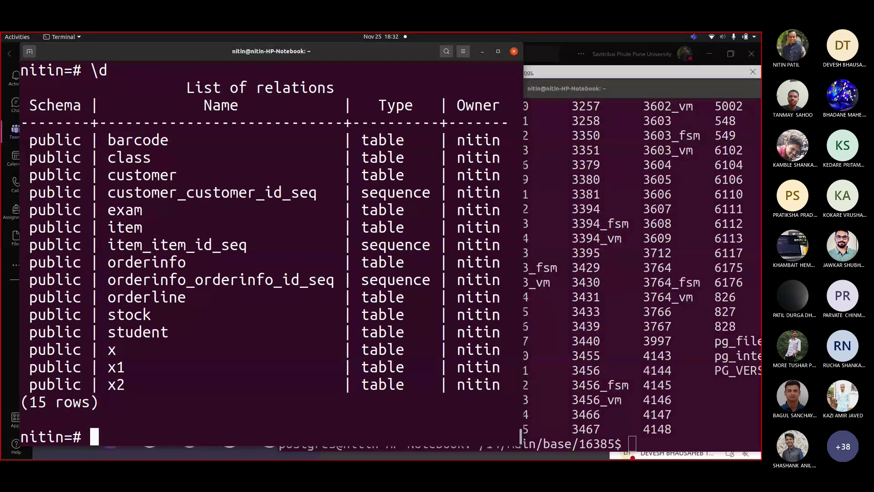
text(select rela)
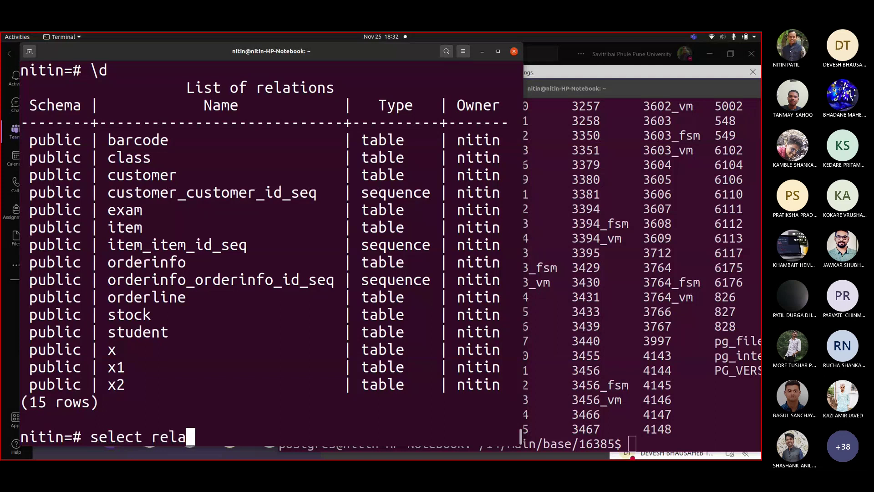
key(BackSpace)
text(name f)
key(BackSpace)
text(, oid from pg_Cla)
key(BackSpace)
key(BackSpace)
key(BackSpace)
text(class where relname like )
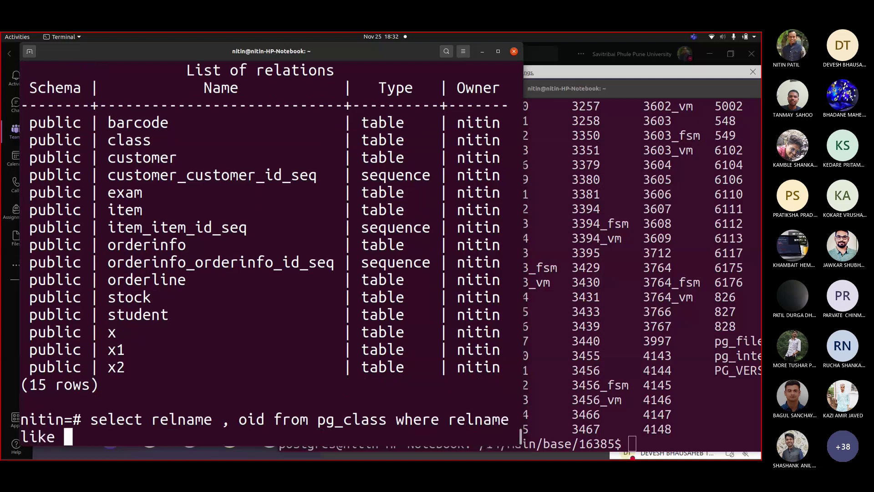
text('x')
text( ;)
key(Return)
Shrink the postgres shell's font, clear it, and run ls -l 16545.
click(697, 387)
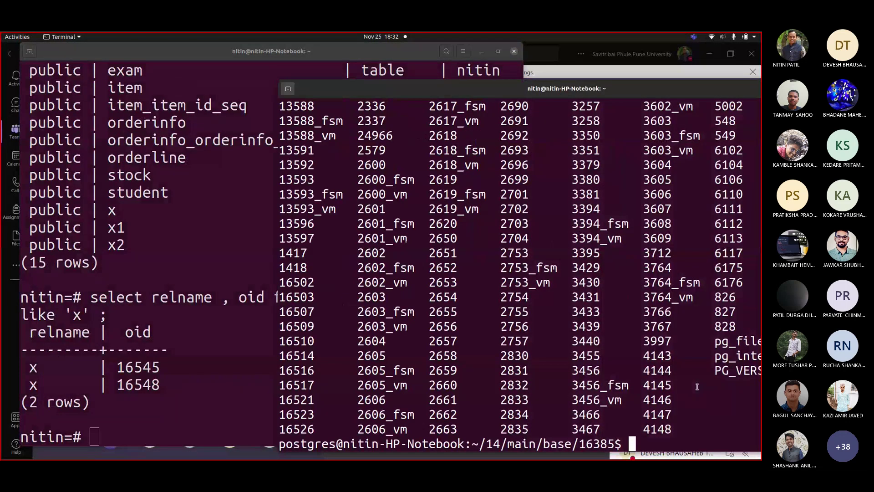
text(ls)
key(ctrl+minus)
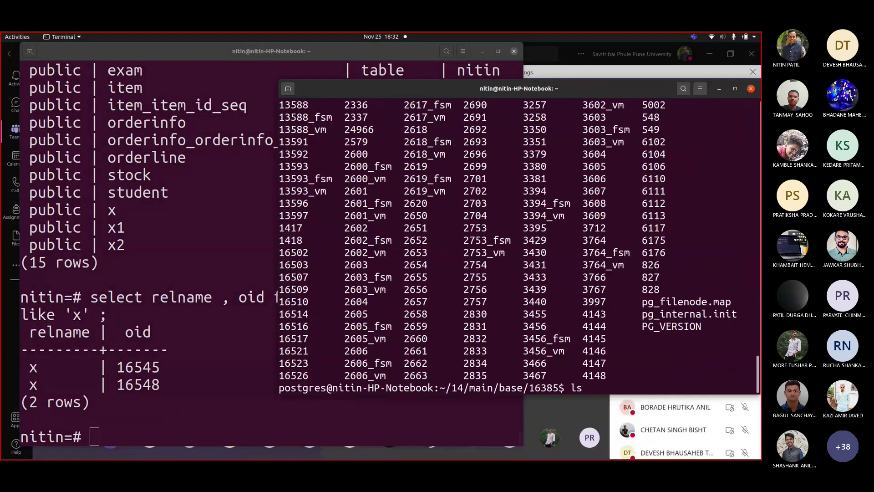
key(ctrl+l)
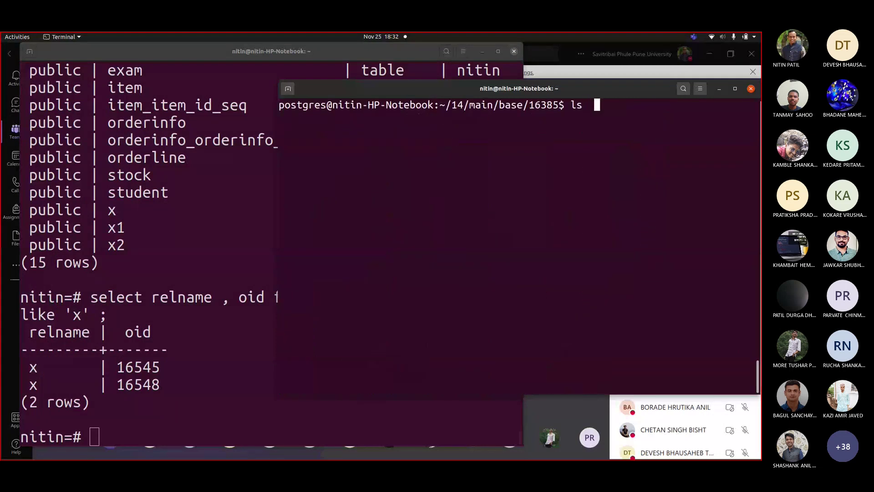
text(-l 16545)
key(Return)
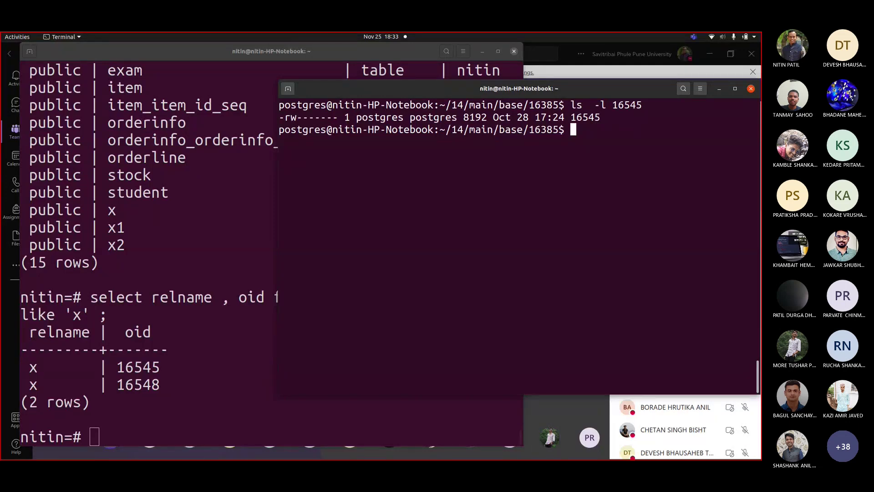
Rerun the listing for file 16548 to show its permissions and owner.
key(Up)
key(BackSpace)
text(8)
key(Return)
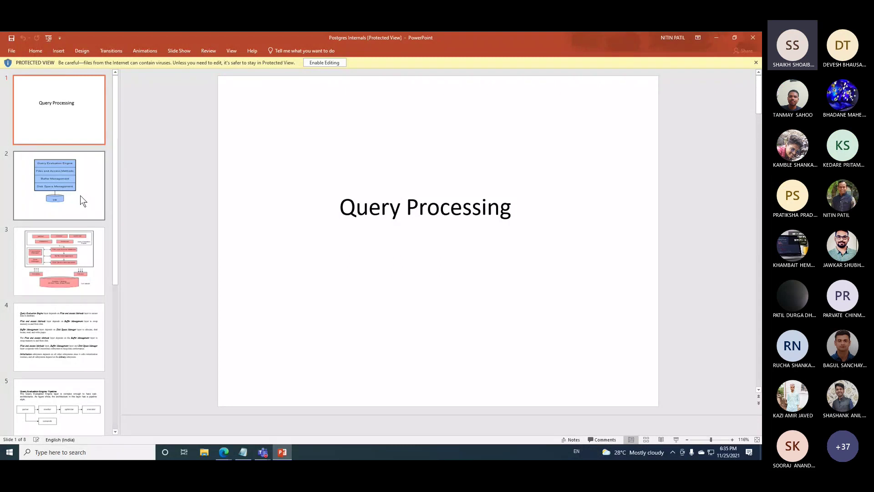
Open slide 2's layered Query Evaluation Engine-to-DB diagram from the thumbnail pane.
click(53, 202)
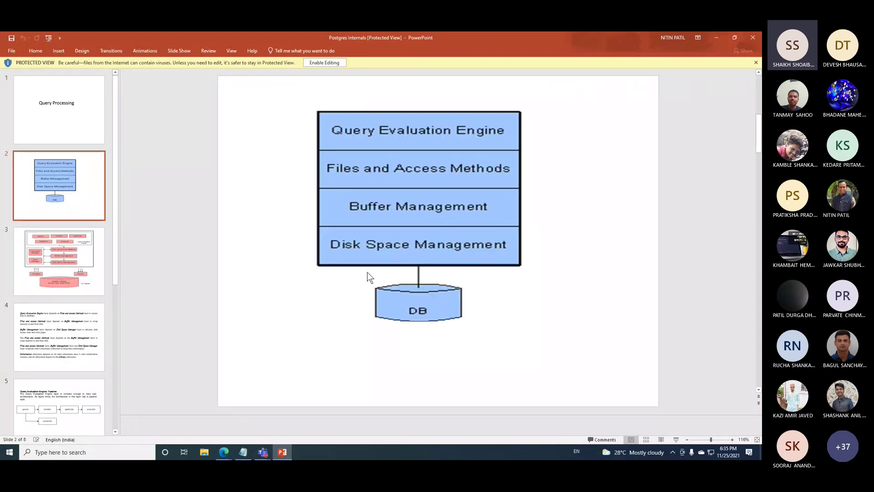
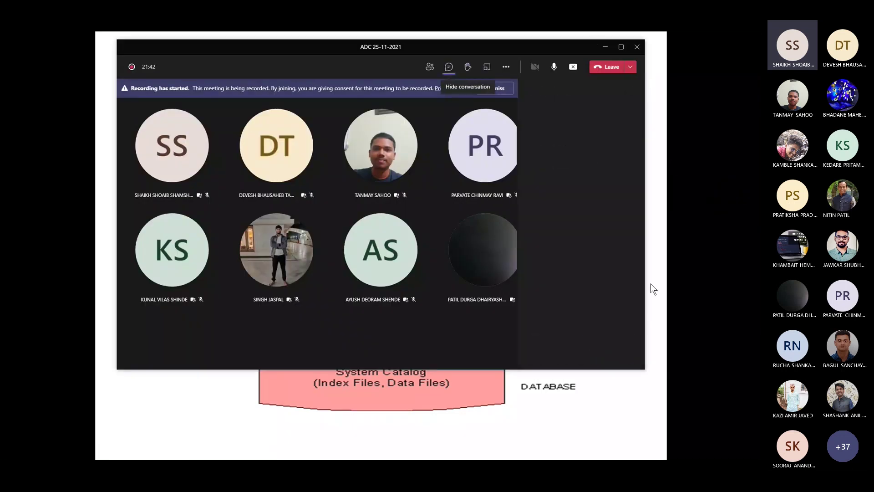
text(hh)
text(q)
Send 'libq' and then 'libpq' as two messages in the meeting chat.
key(Return)
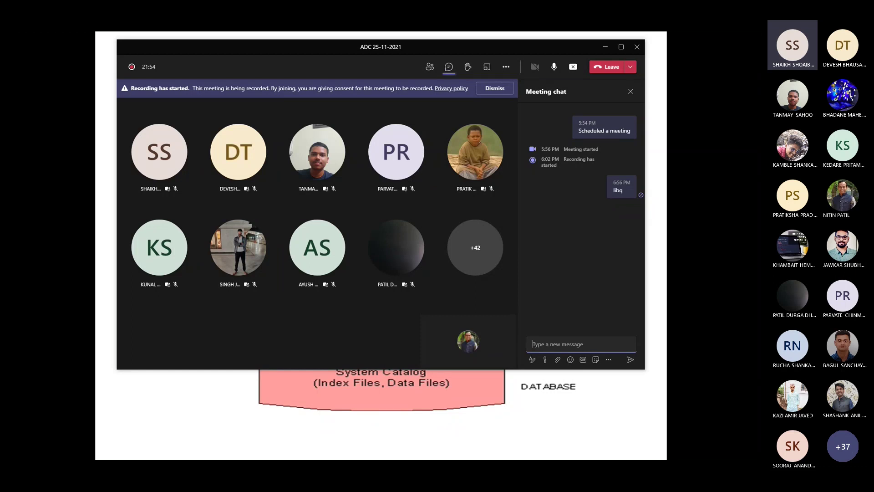
text(libpq)
key(Return)
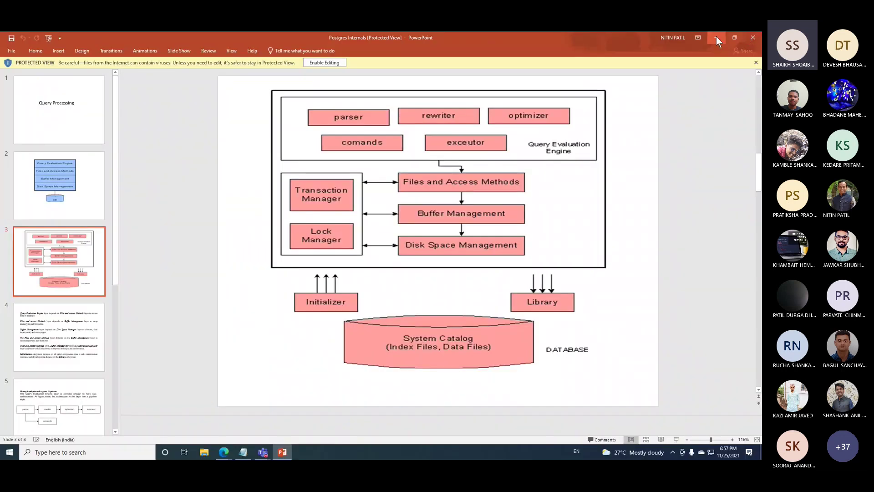
Minimize PowerPoint and choose Stop recording from the meeting's More actions menu.
click(717, 40)
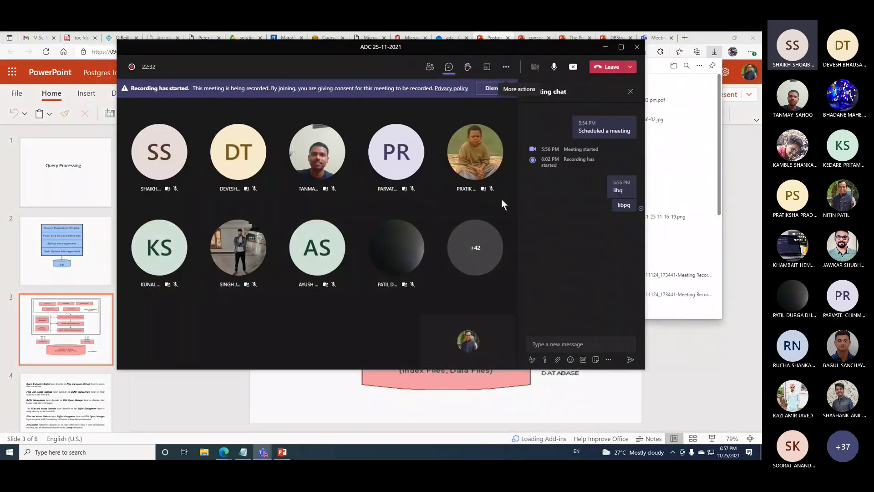
click(506, 67)
click(531, 259)
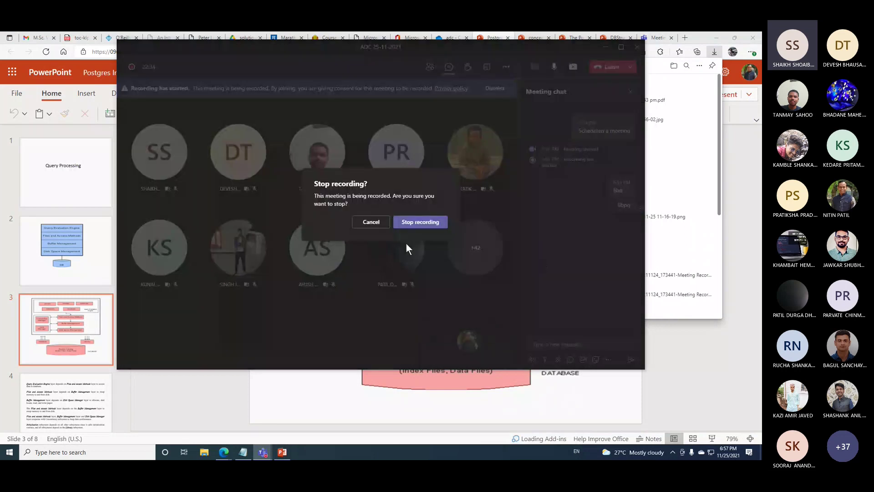